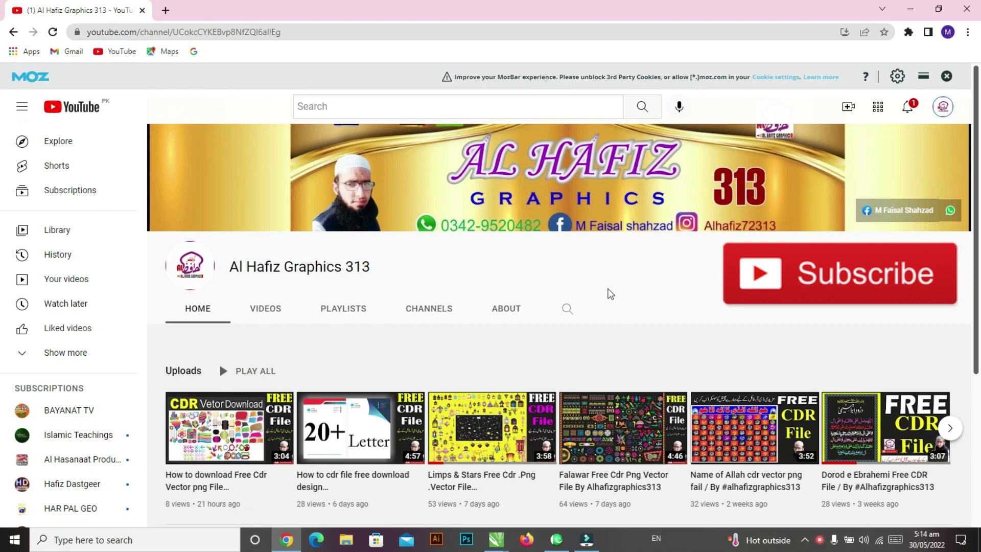
- Bring up the frames-and-borders drawing and zoom in on the Spain doodle sheet
scroll(609, 294, "down", 1)
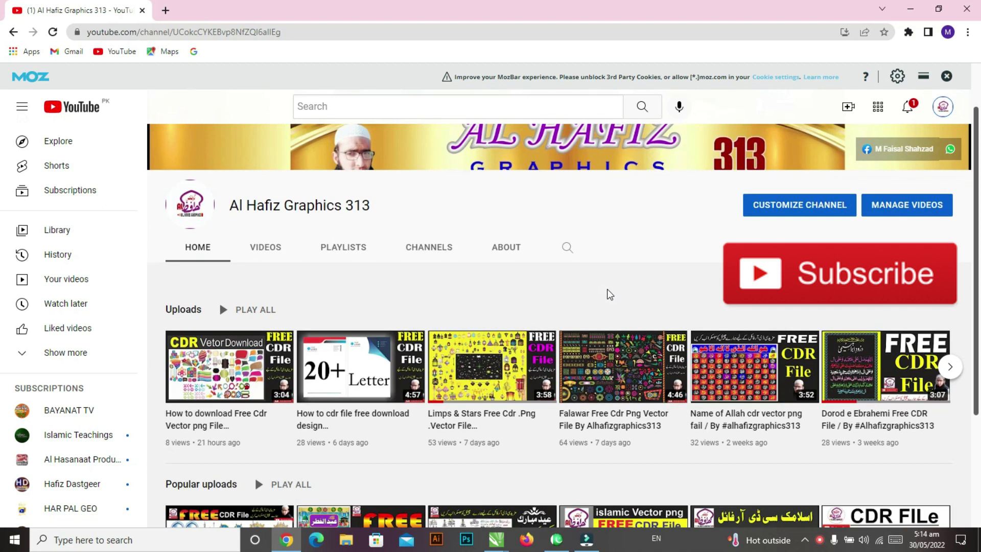
scroll(609, 294, "up", 1)
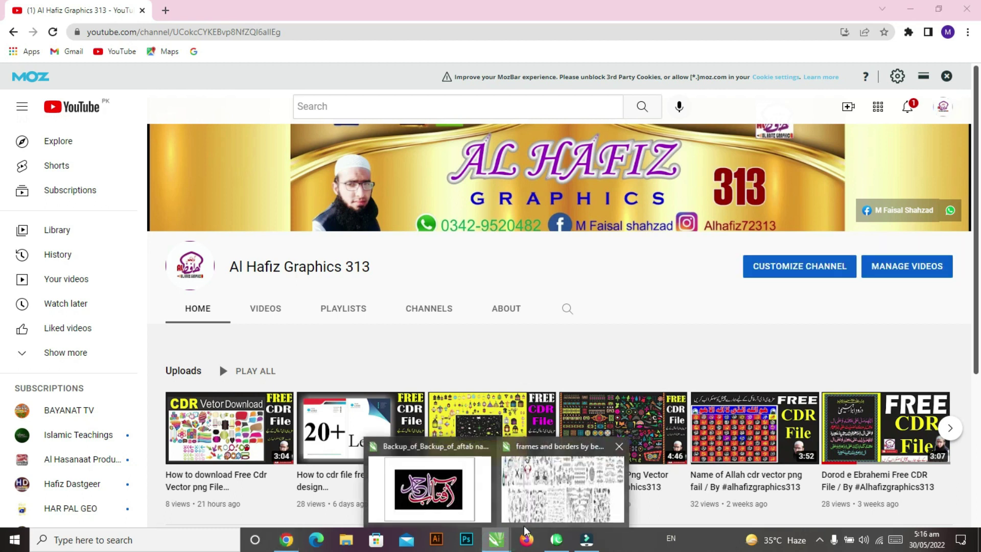
left_click(526, 516)
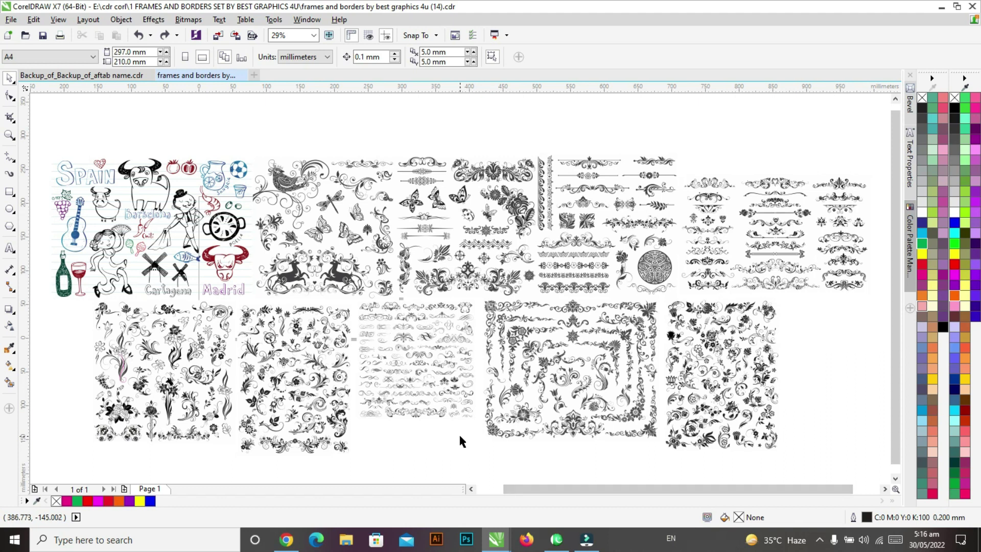
left_click(494, 431)
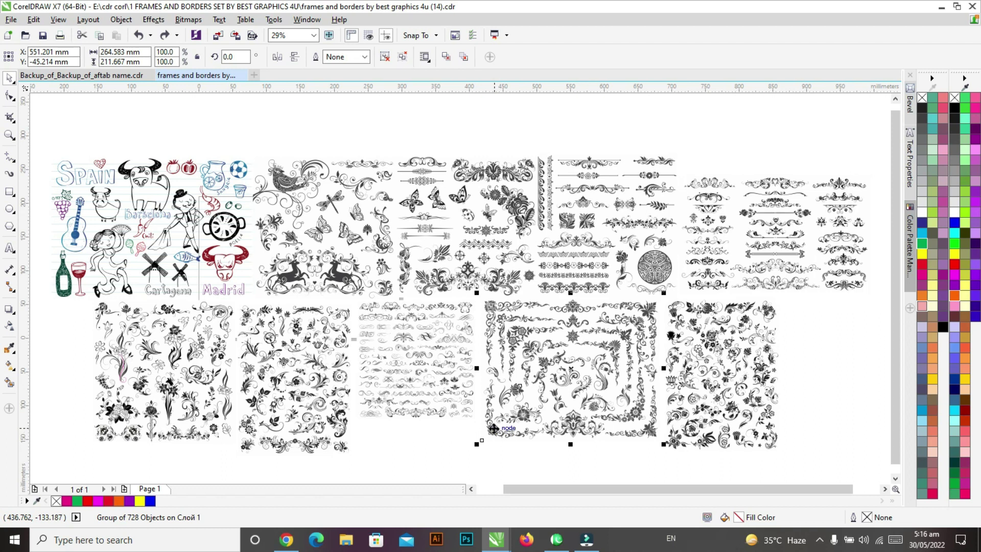
key("z")
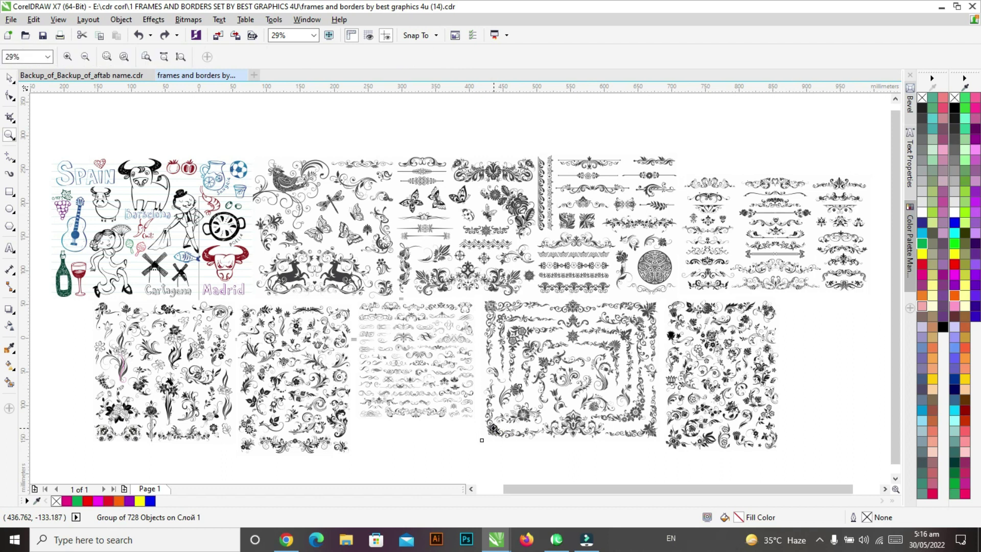
left_click_drag(41, 147, 249, 297)
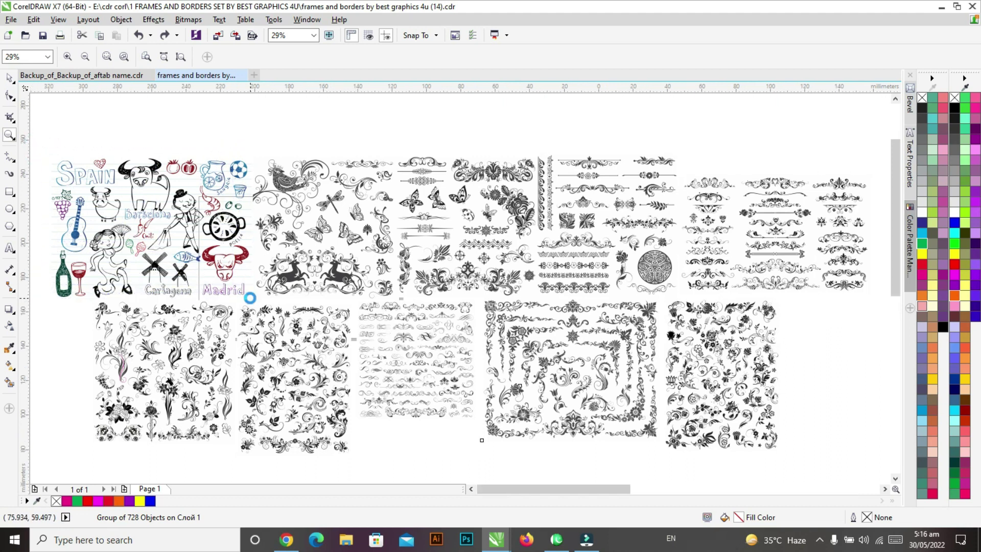
- Recolour the large black bull drawing red
left_click(10, 78)
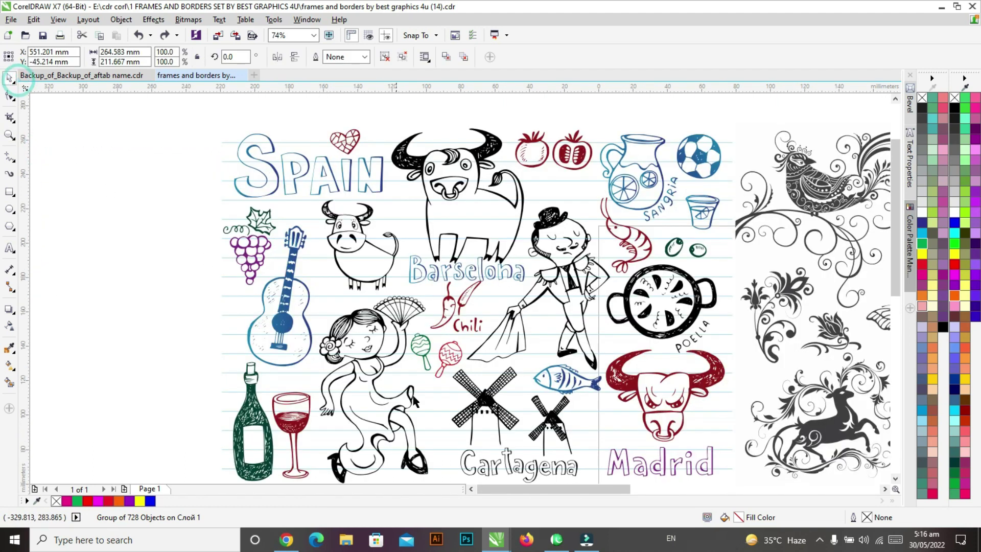
left_click(379, 408)
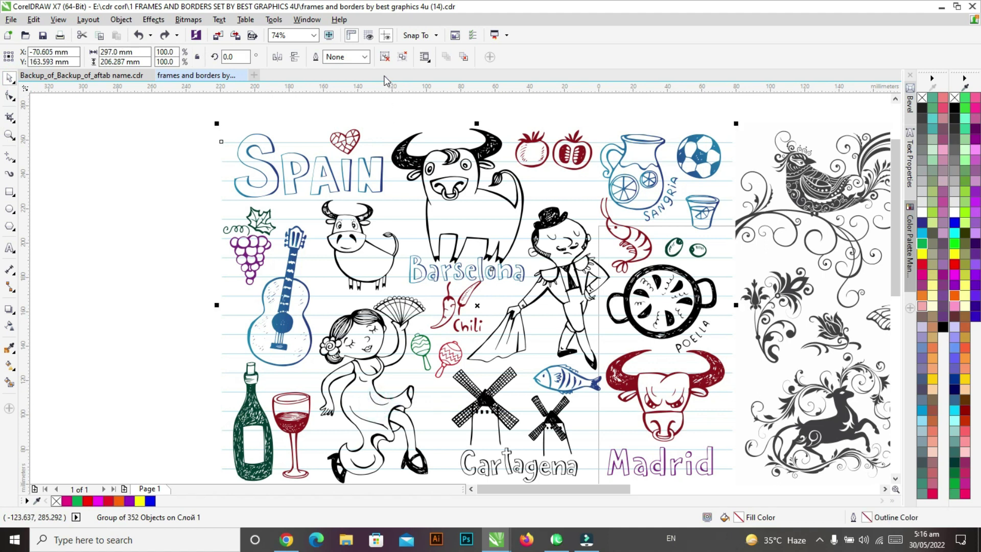
left_click(150, 287)
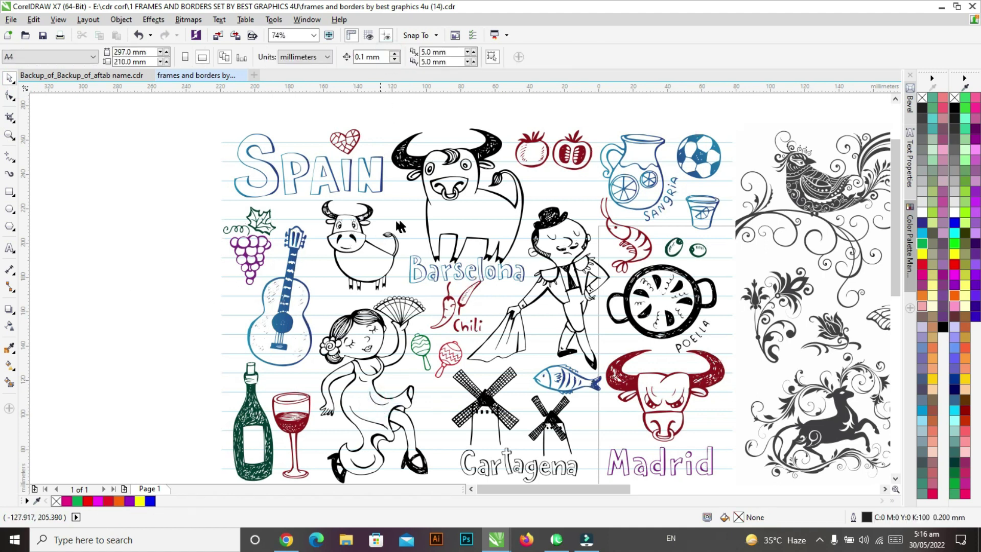
left_click(432, 250)
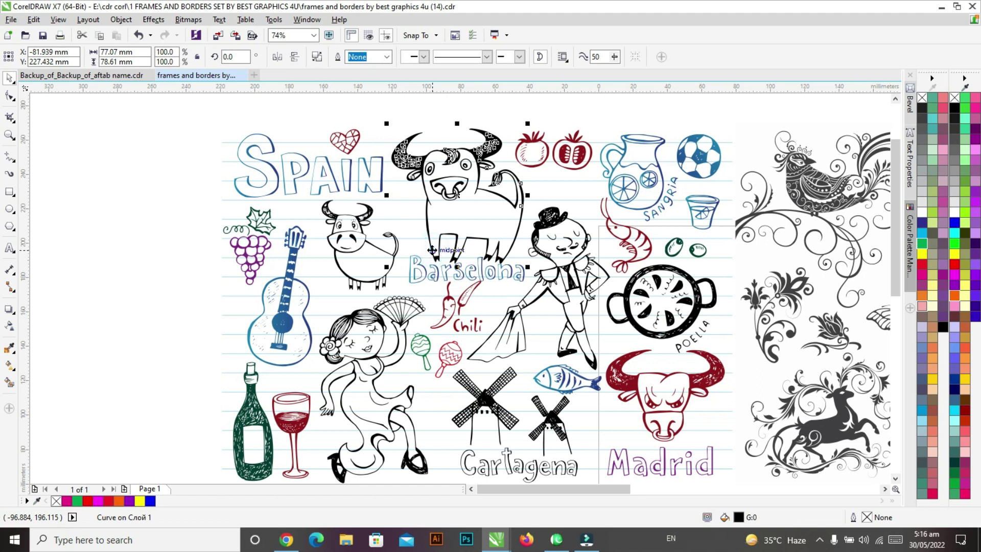
left_click(925, 286)
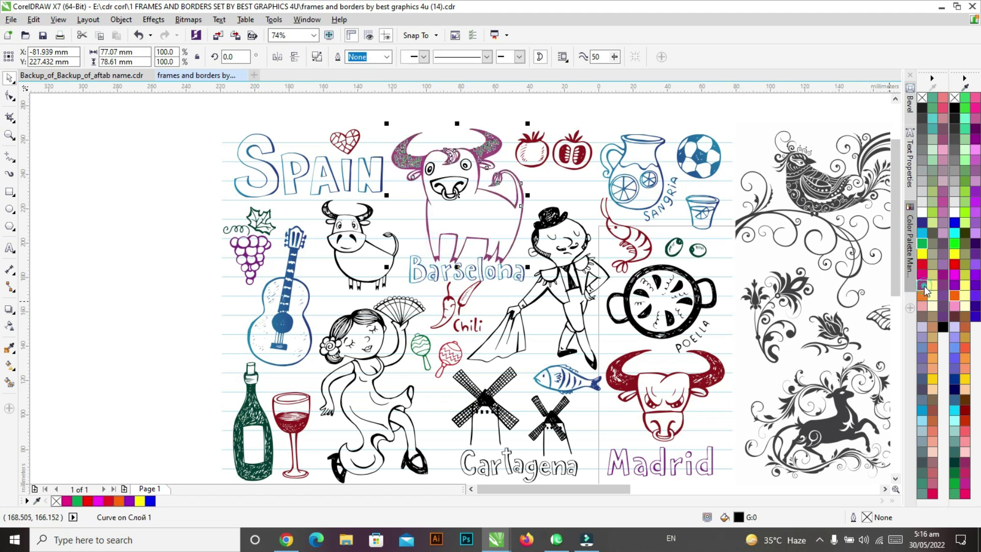
left_click(954, 265)
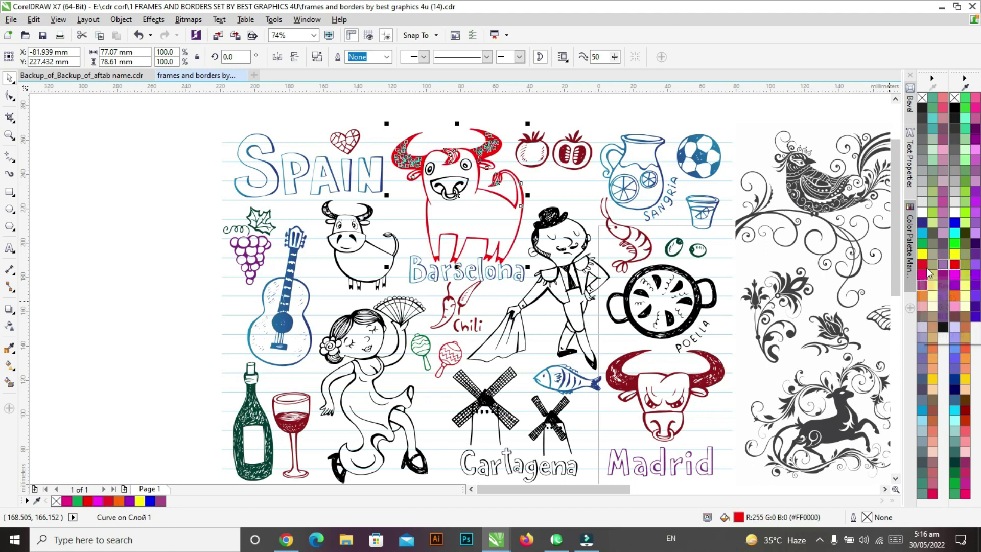
left_click(168, 327)
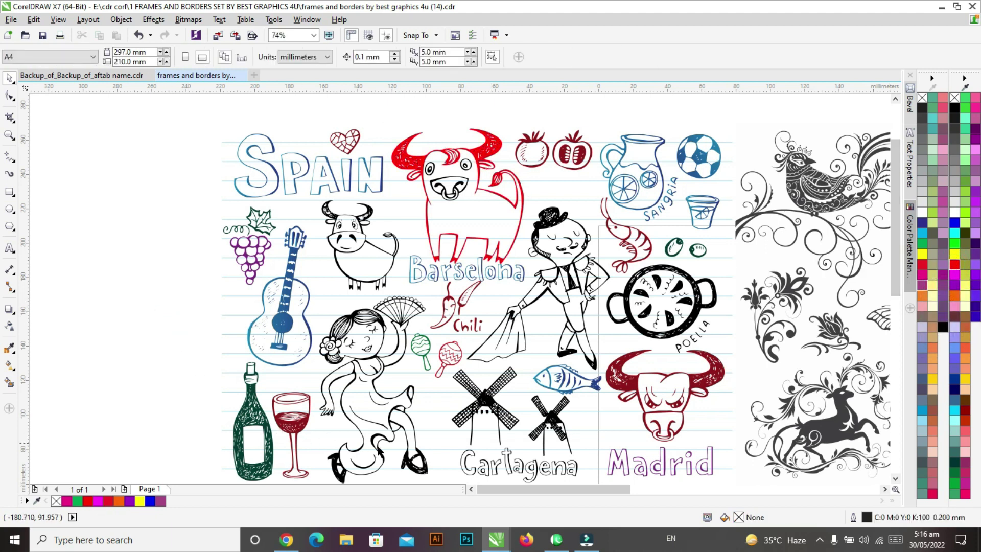
- Recolour the flamenco dancer purple
left_click(416, 460)
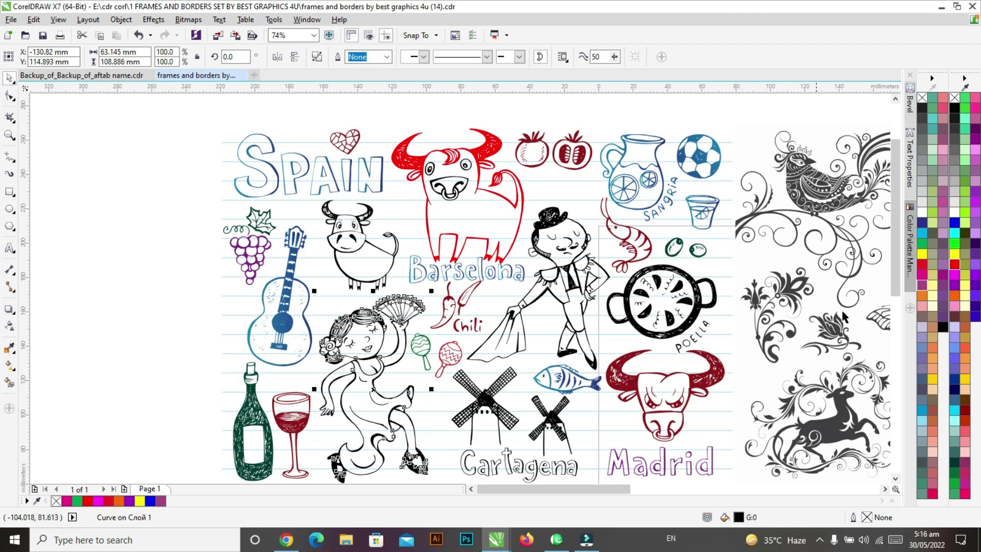
left_click(955, 284)
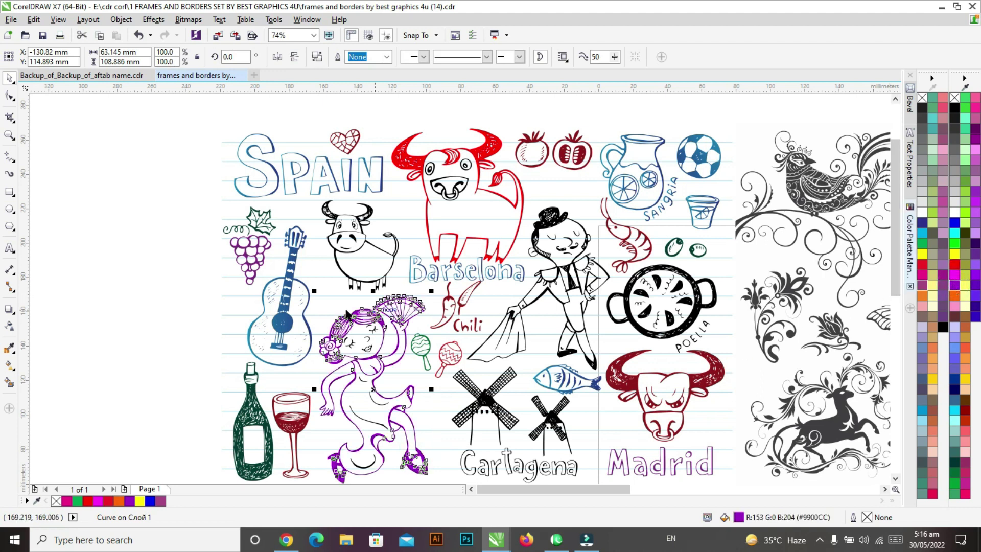
left_click(164, 324)
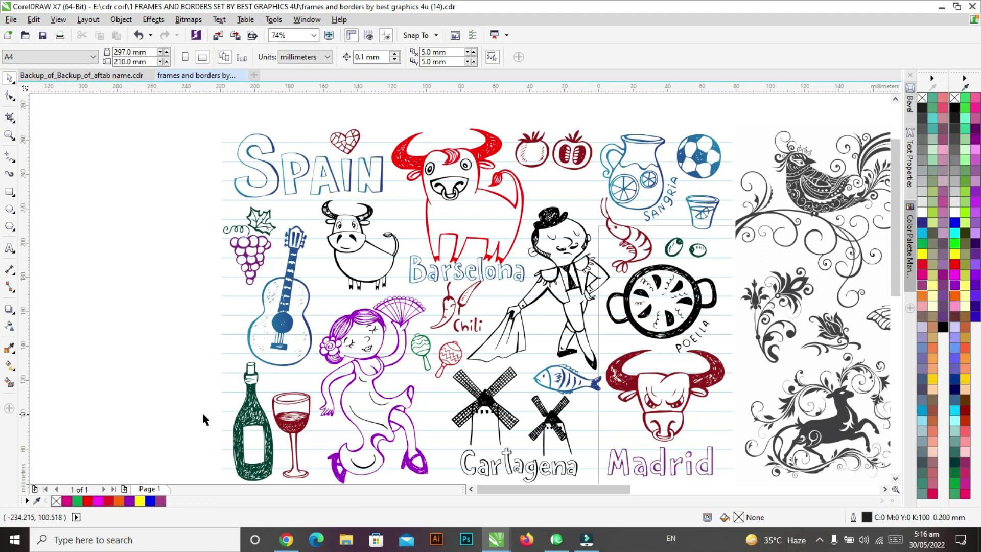
- Colour the guitar purple and the small black bull orange
left_click(281, 322)
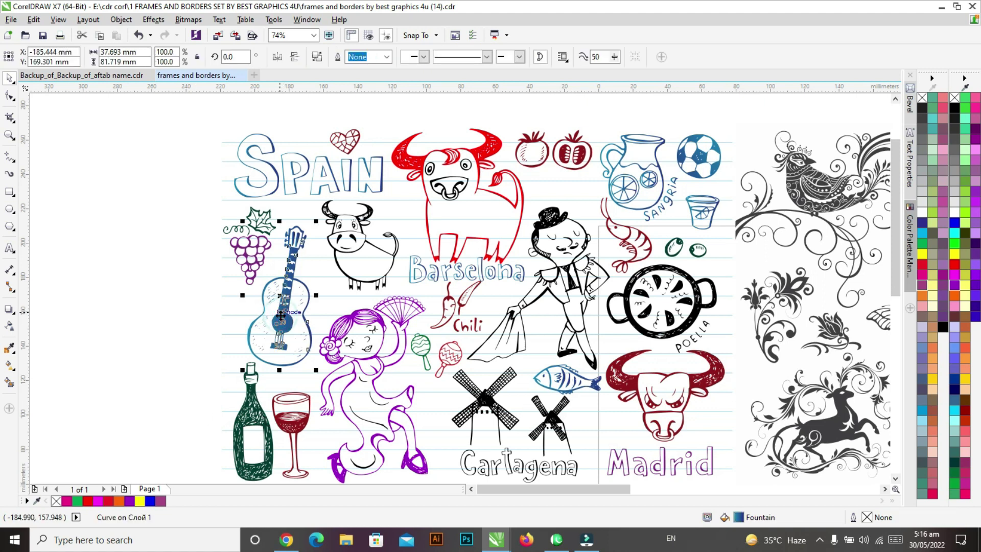
left_click(956, 292)
left_click(193, 304)
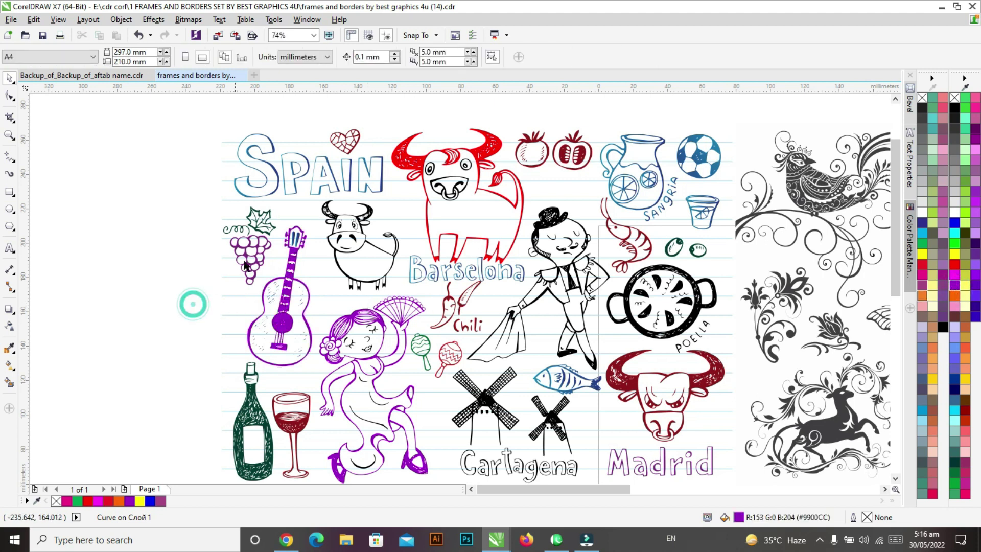
left_click(323, 190)
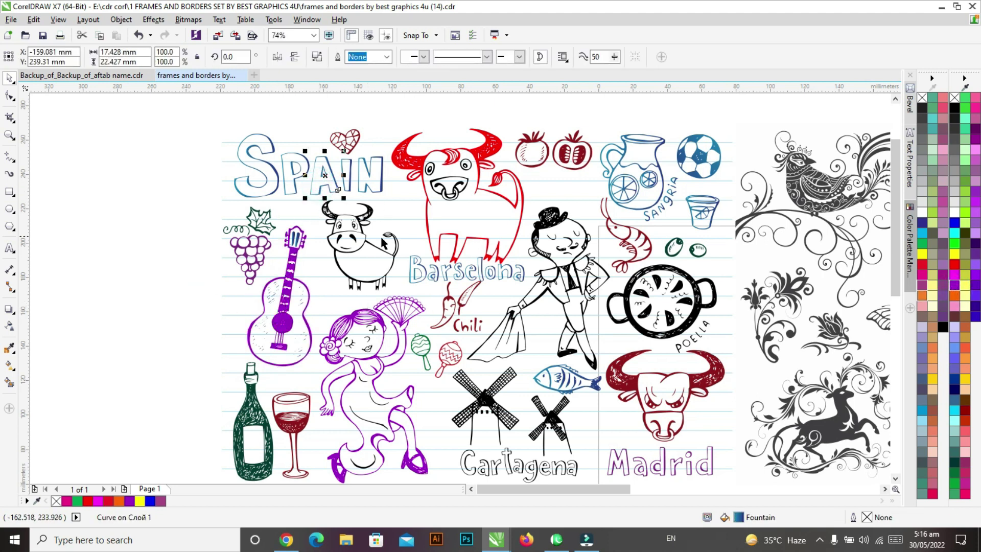
left_click(368, 211)
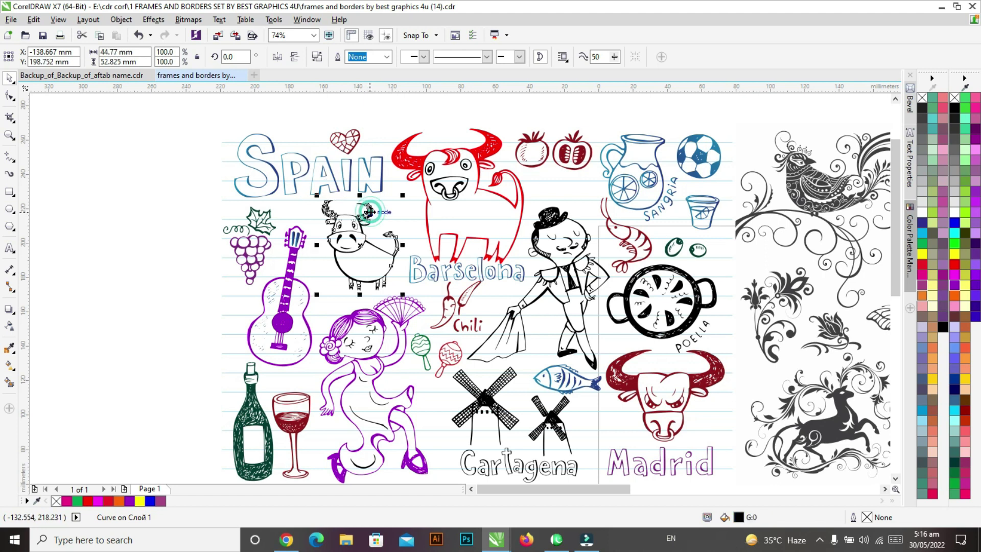
left_click(956, 295)
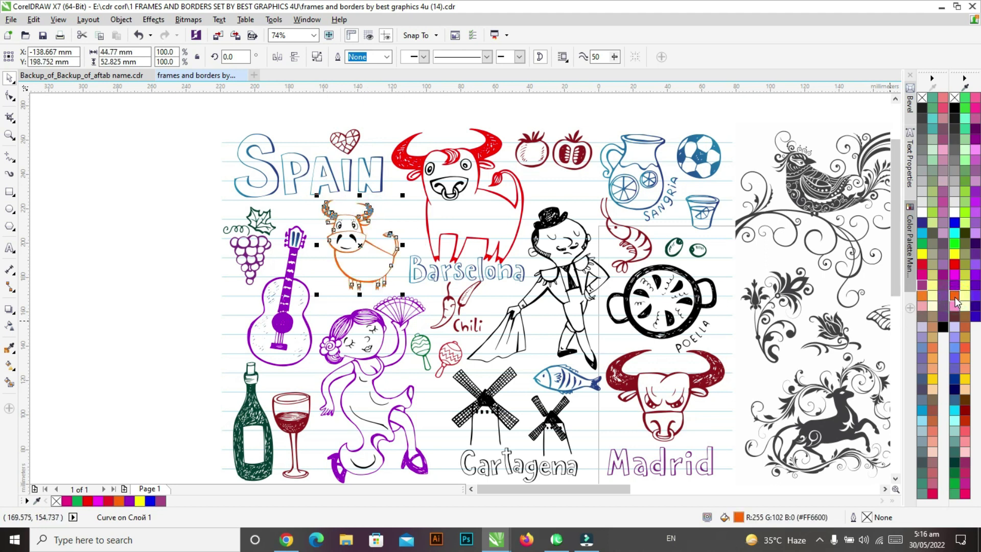
left_click(171, 321)
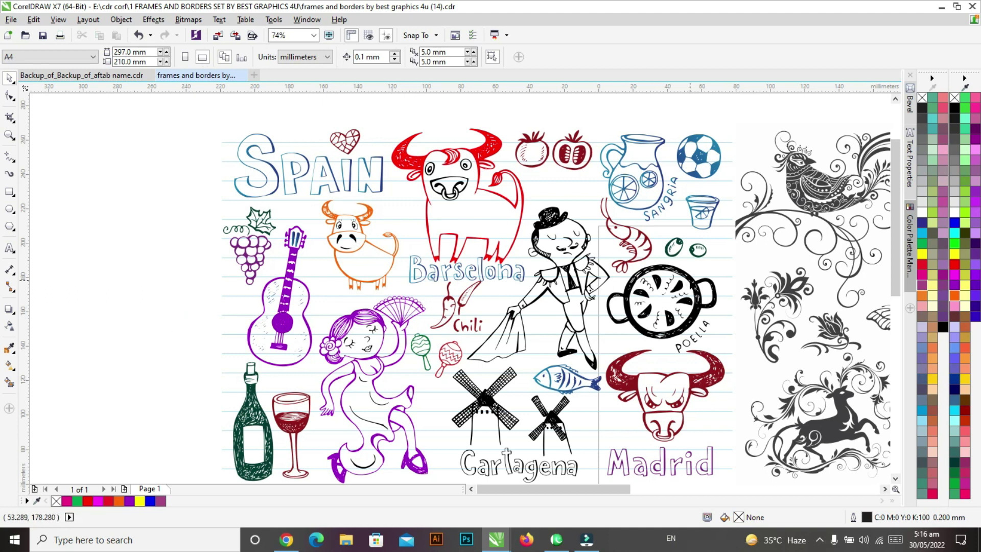
- Colour the paella pan bright green and the dark red Madrid bull blue
left_click(708, 295)
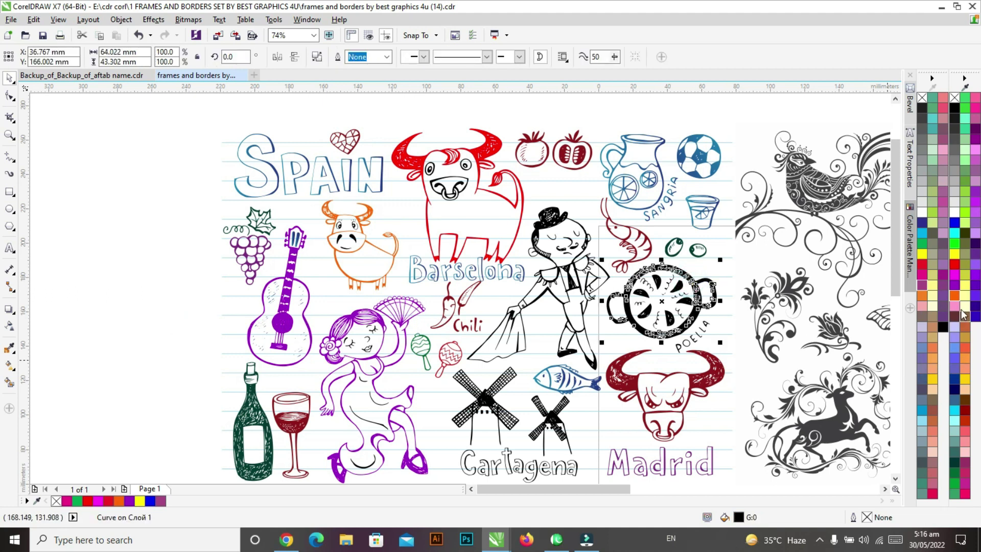
left_click(954, 245)
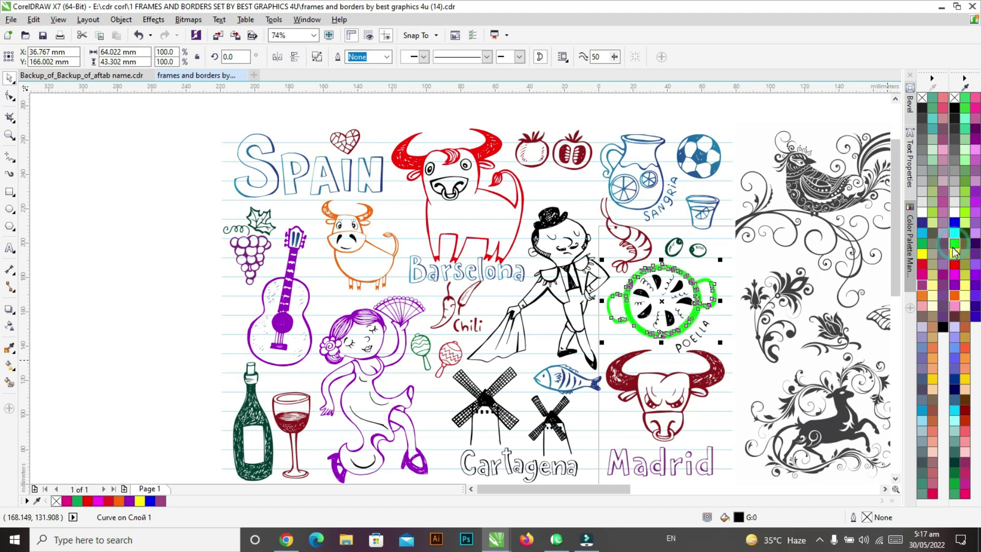
left_click(770, 354)
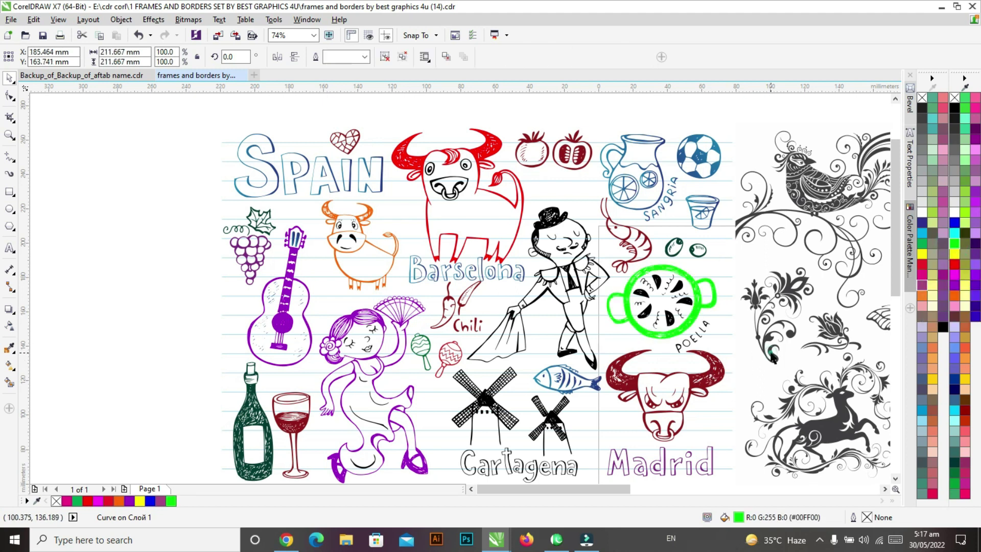
left_click(705, 391)
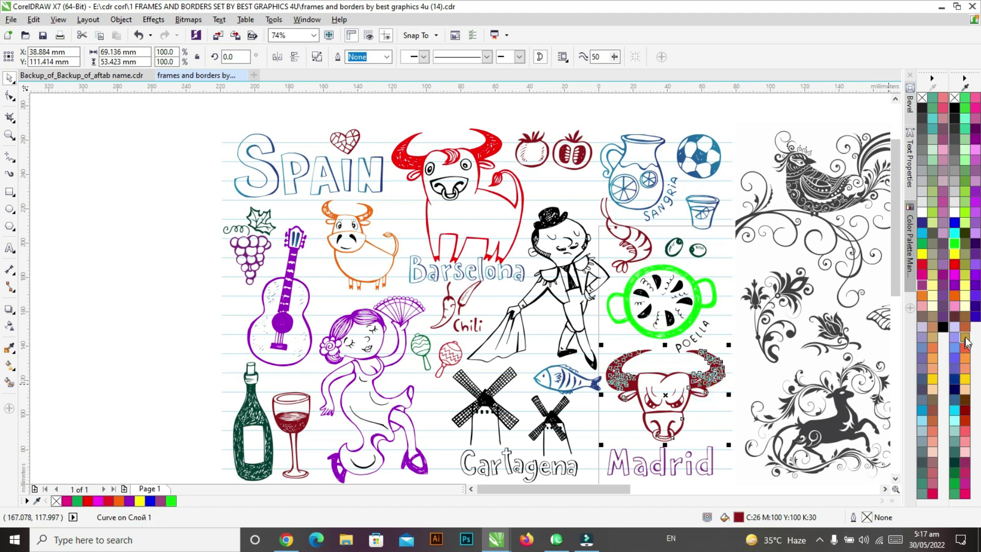
left_click(955, 223)
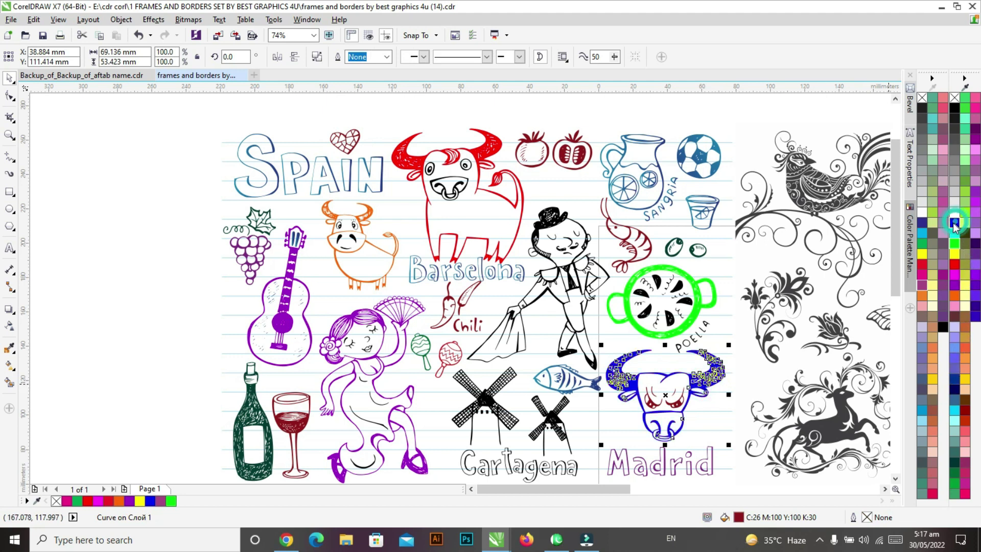
left_click(181, 387)
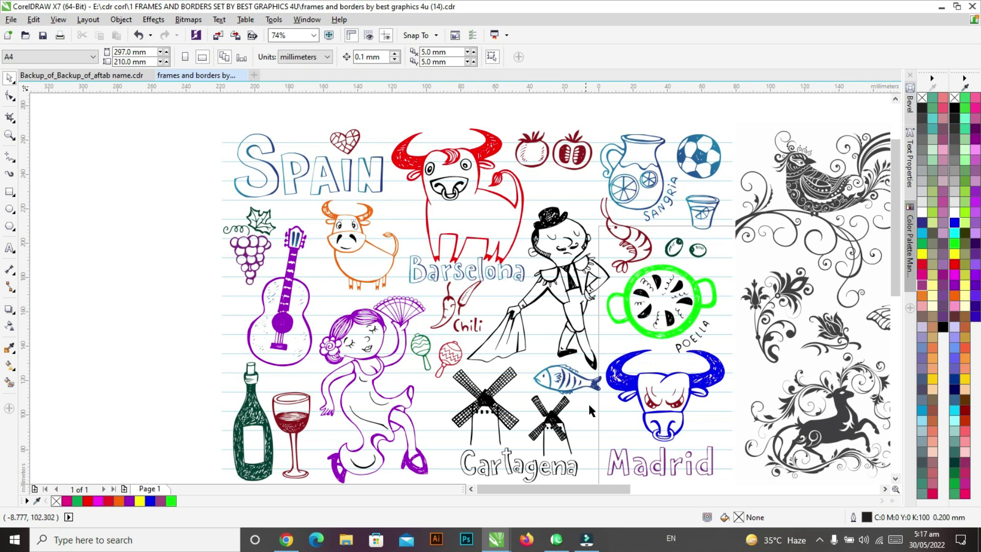
- Colour the fish yellow and zoom out to all objects
left_click(598, 390)
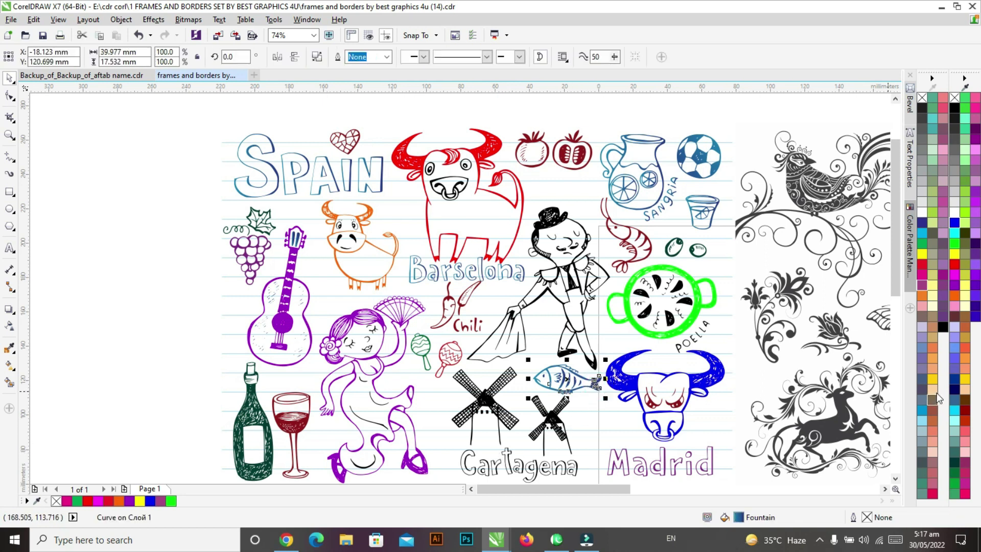
left_click(964, 379)
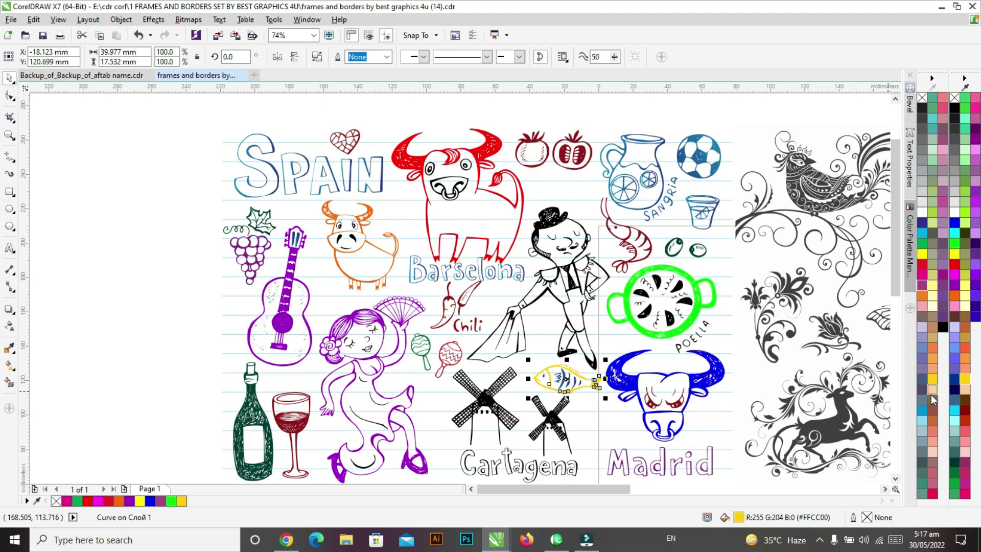
key("F4")
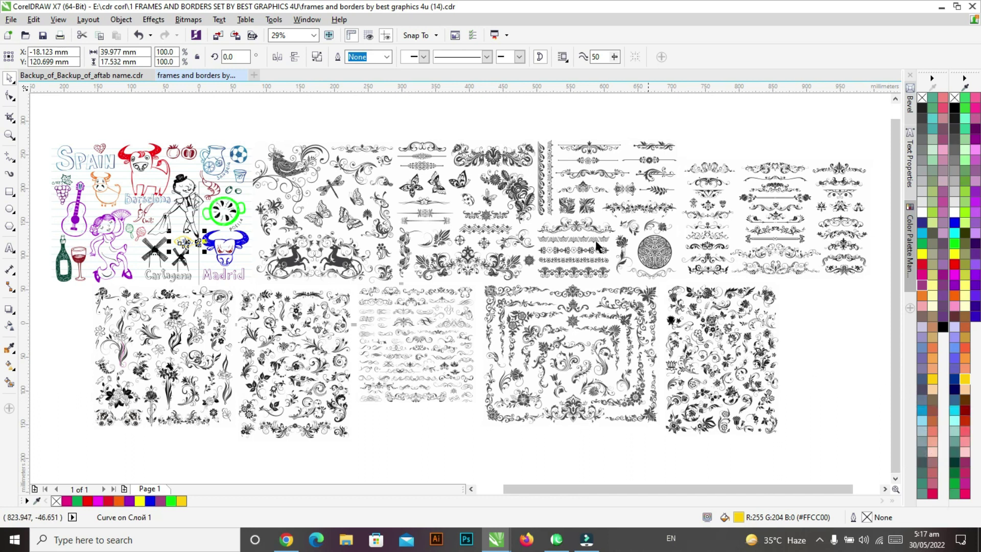
- Zoom into the ornament sheet and select the whole 49-piece vertical border strip
key("z")
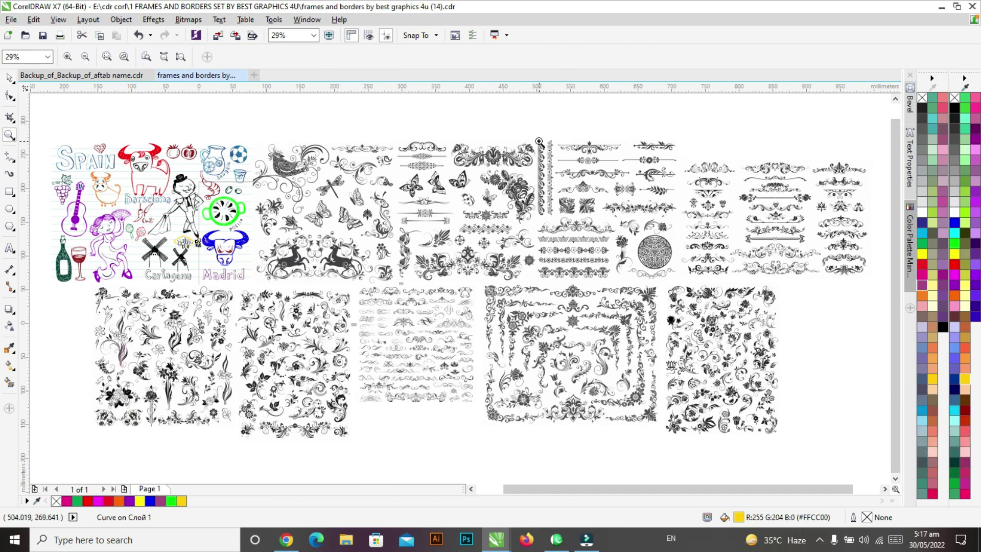
left_click_drag(521, 129, 691, 285)
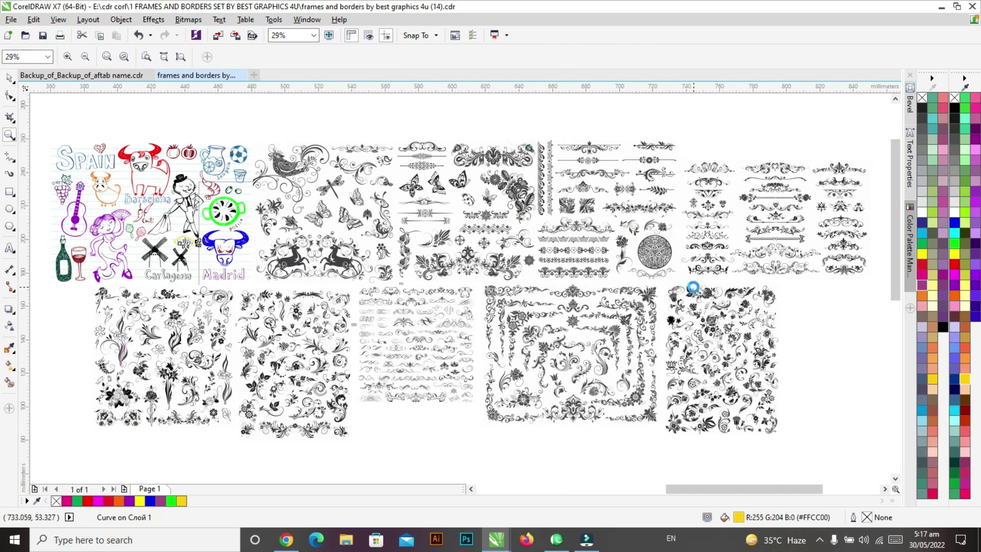
left_click(9, 78)
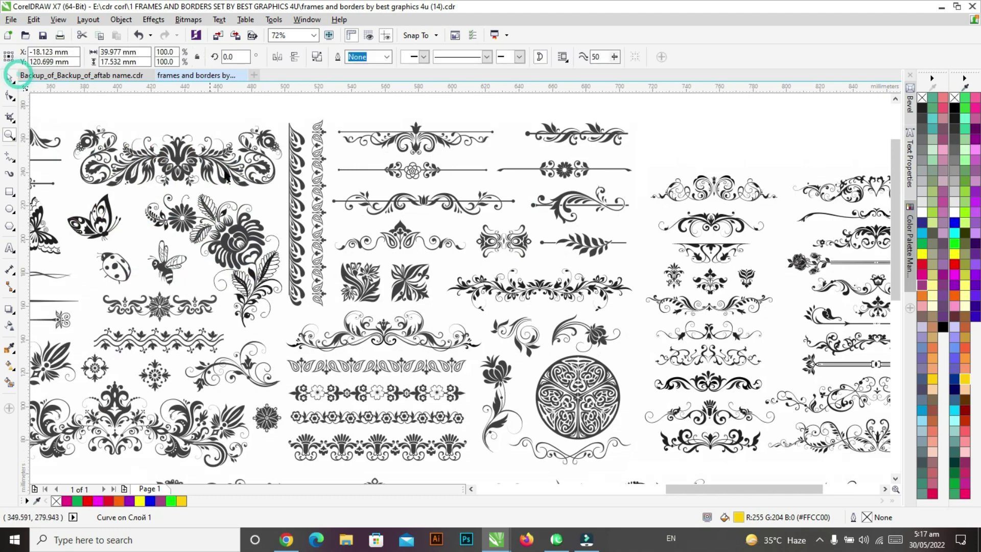
left_click(293, 176)
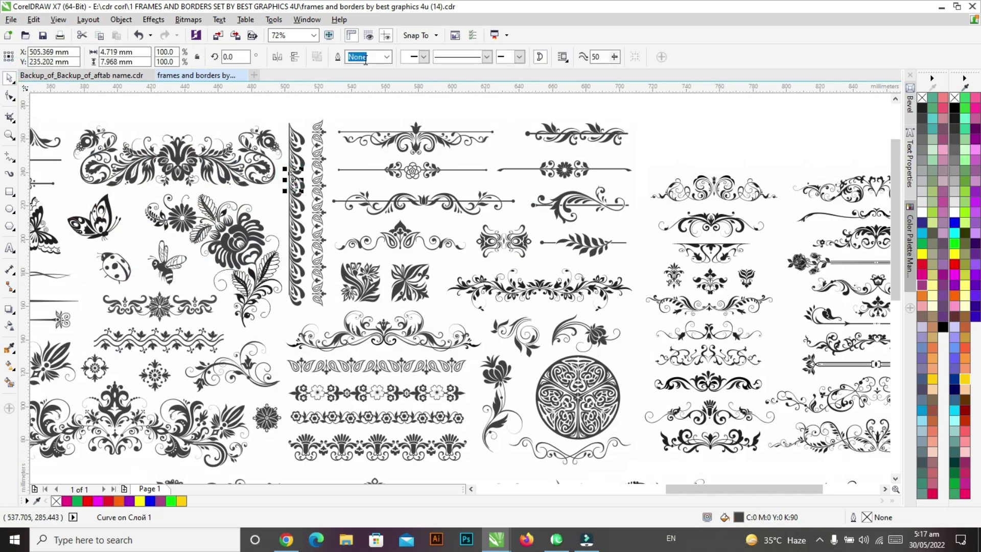
left_click_drag(277, 112, 313, 308)
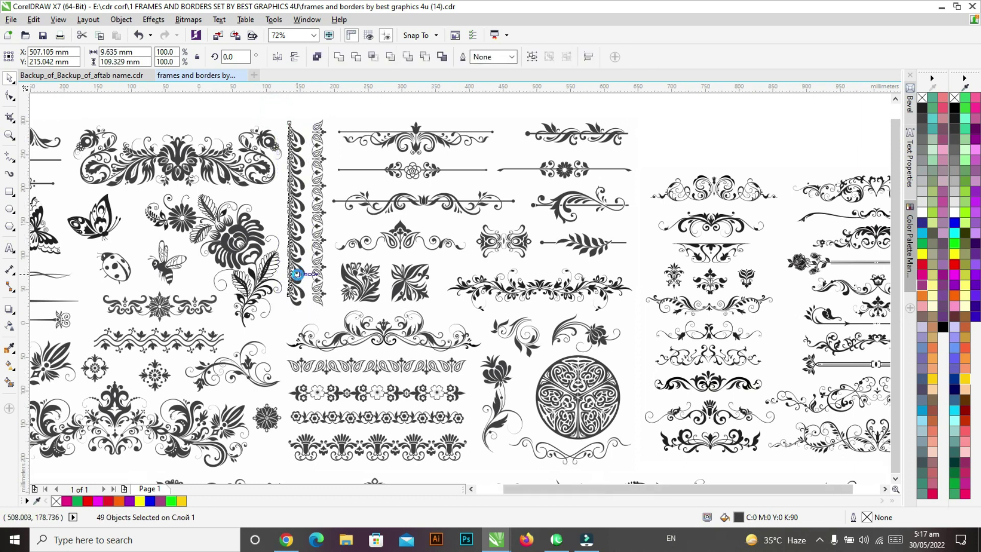
- Place a copy of the border strip in empty canvas on the right and zoom in on it
key("F4")
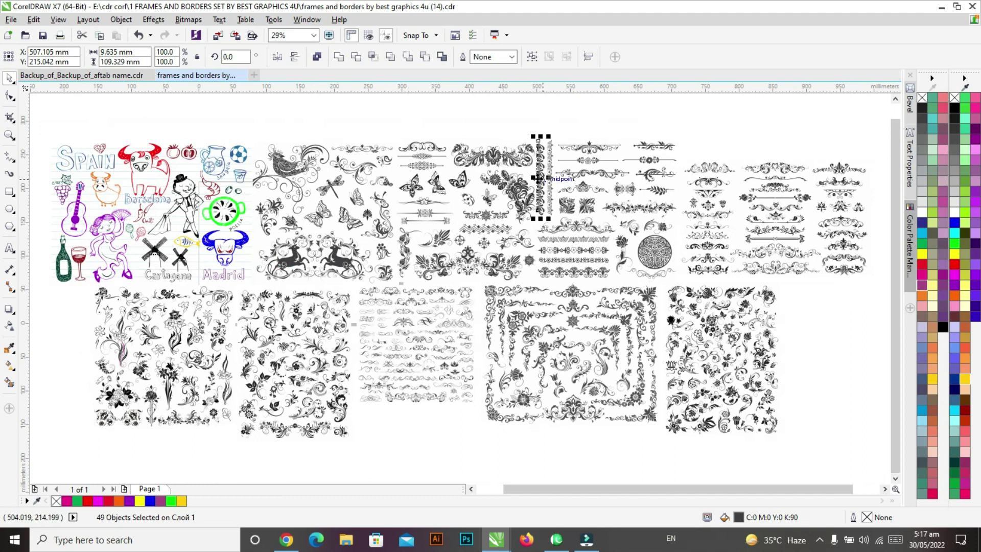
left_click_drag(533, 177, 712, 178)
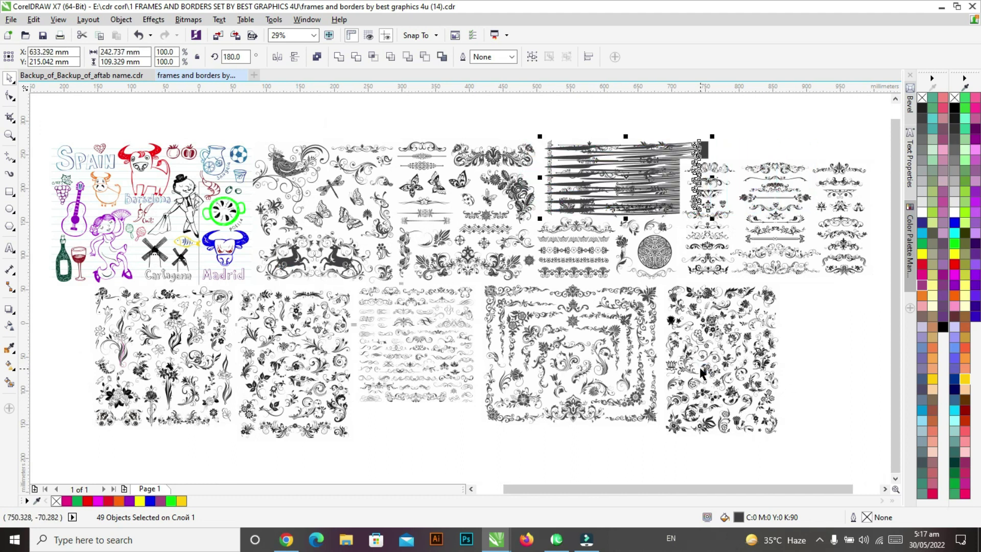
key("ctrl+z")
mouse_move(539, 173)
left_mouse_down()
mouse_move(714, 329)
mouse_move(853, 376)
left_mouse_up()
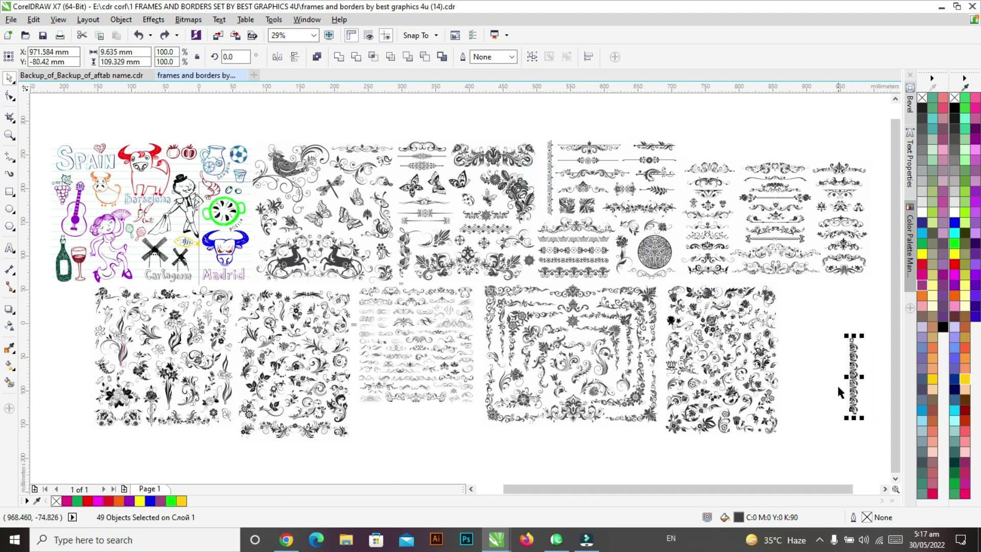
key("z")
left_click_drag(809, 330, 806, 417)
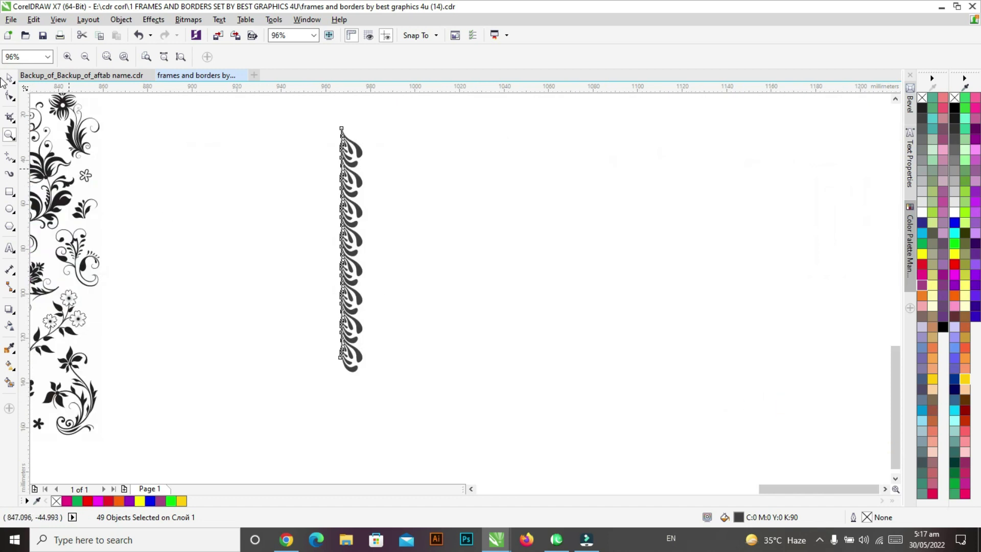
- Fill the copied strip red and add a horizontally mirrored copy beside it
left_click(9, 78)
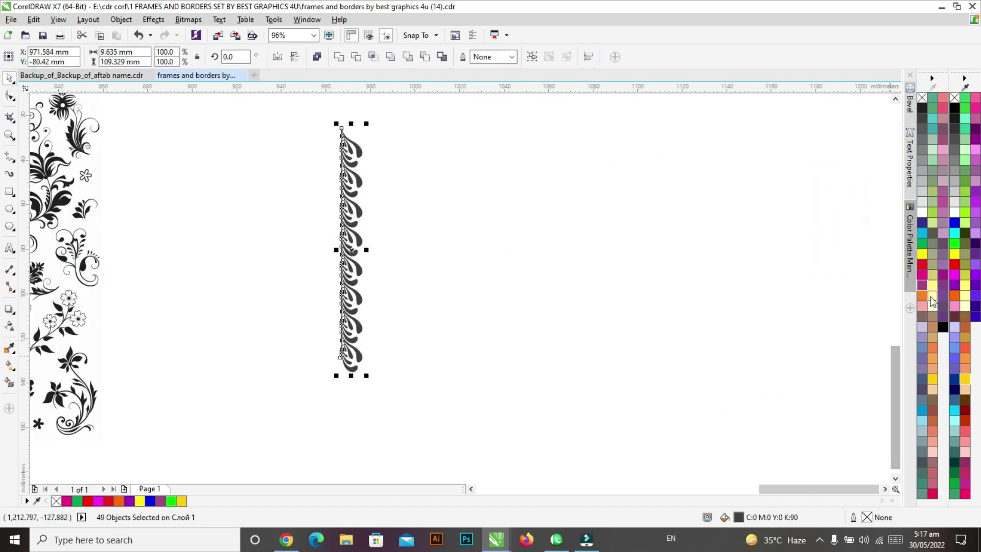
left_click(923, 269)
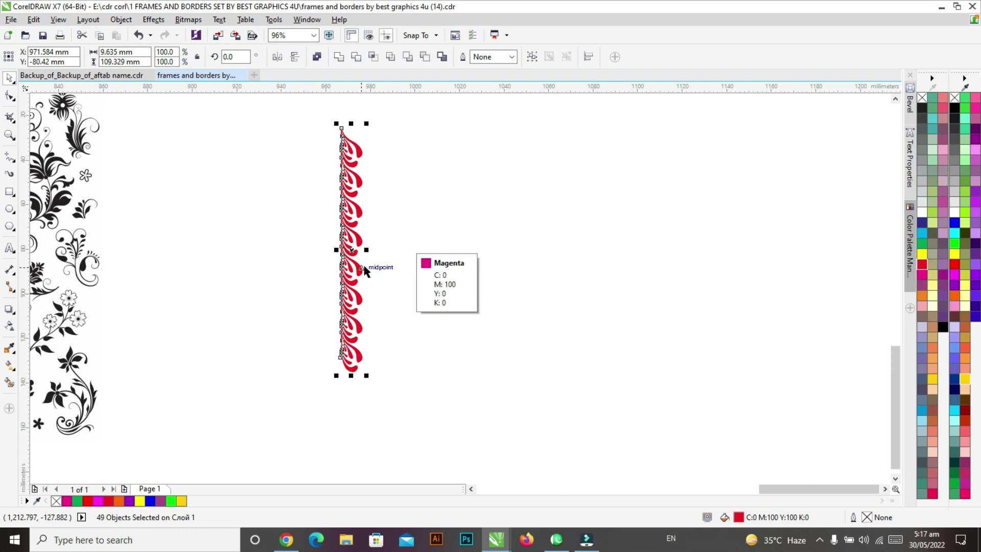
mouse_move(353, 254)
left_mouse_down()
mouse_move(553, 256)
mouse_move(351, 262)
left_mouse_up()
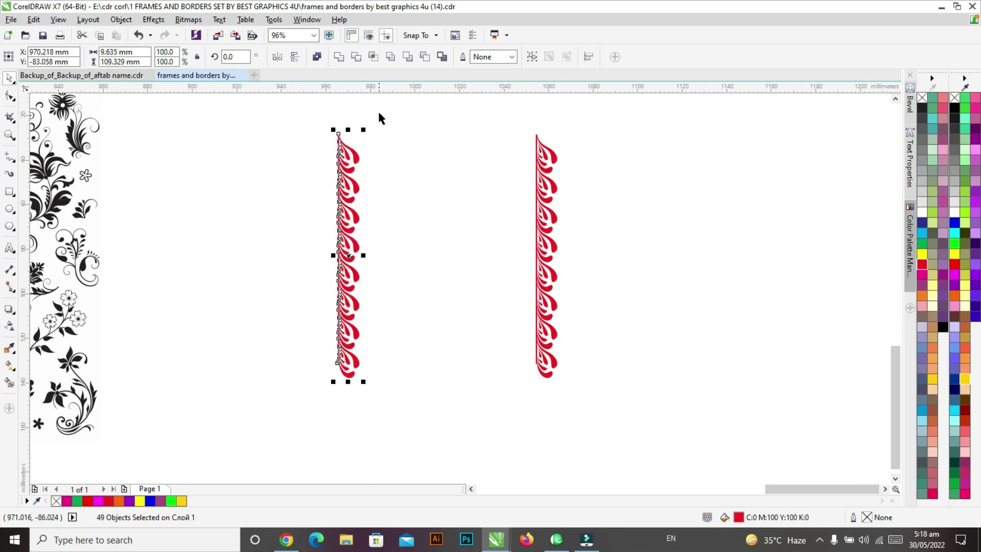
left_click(278, 57)
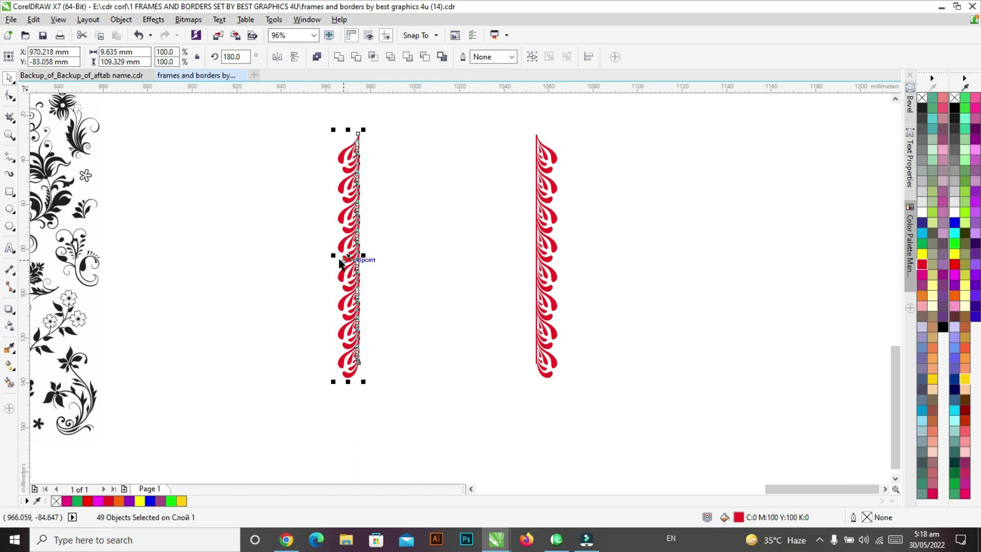
mouse_move(349, 255)
left_mouse_down()
mouse_move(444, 280)
mouse_move(441, 260)
left_mouse_up()
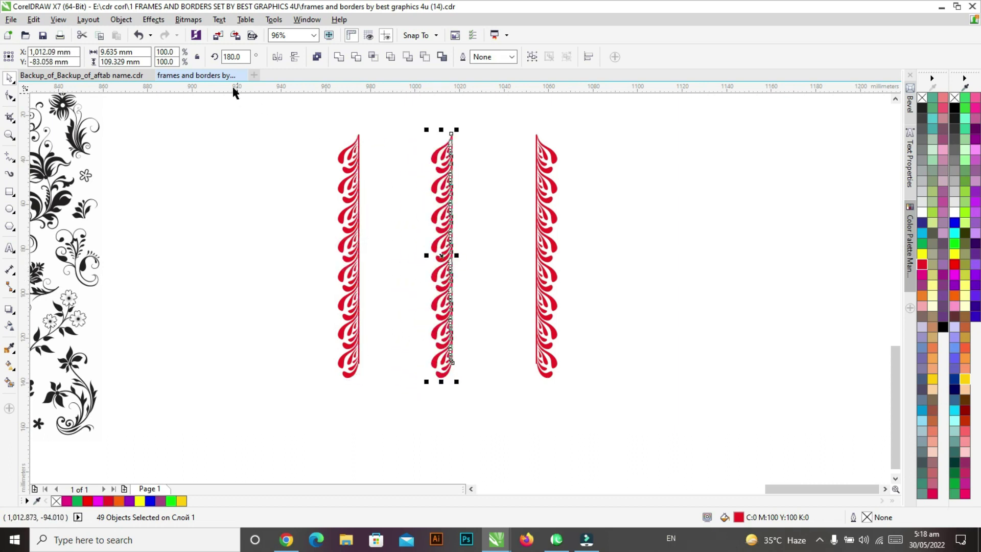
- Rotate the middle strip to 90° and move a copy to the top of the frame
left_click(244, 57)
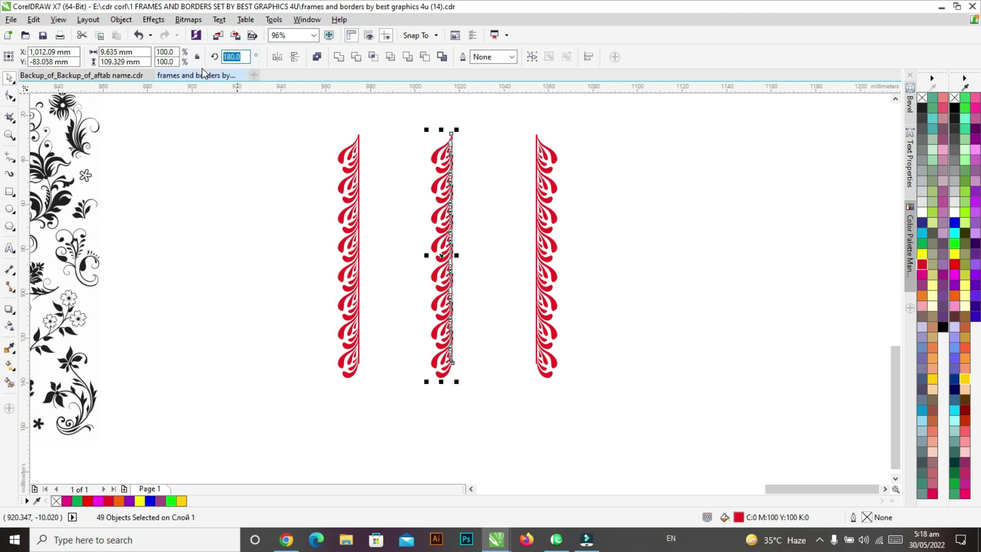
type("00")
key("Return")
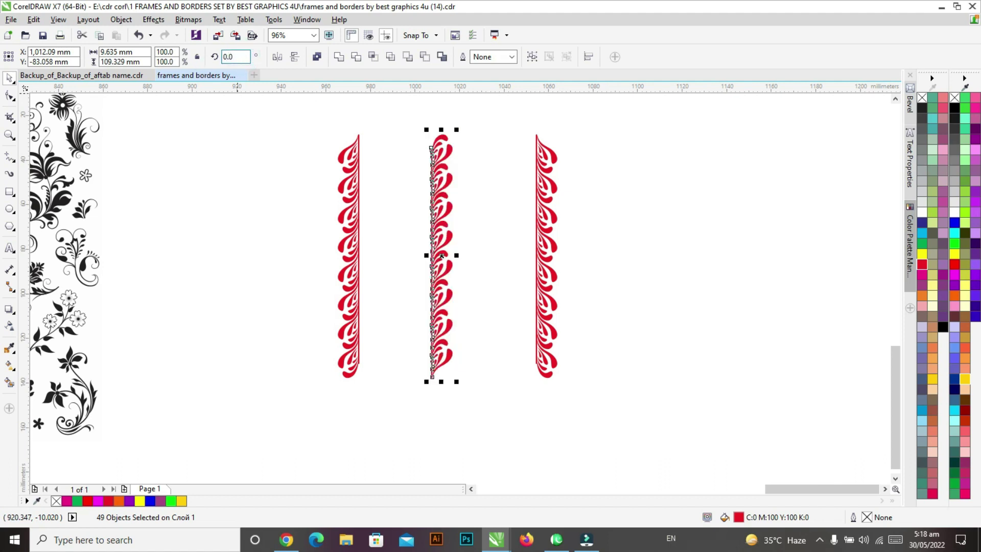
left_click(241, 57)
type("90")
key("Return")
left_click_drag(440, 263, 416, 126)
- Drop the top strip in place and align the left border with its end
left_click(416, 127)
left_click(422, 207)
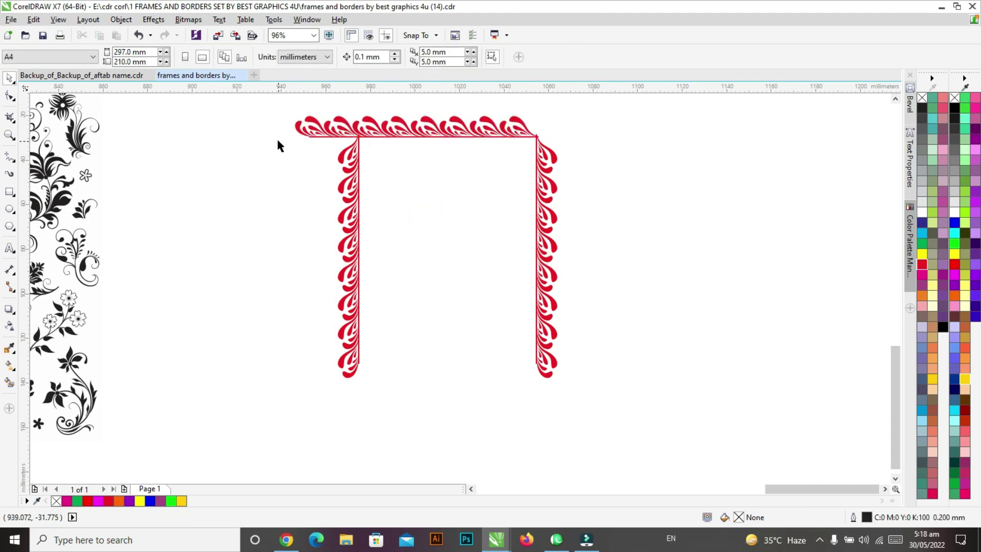
left_click(346, 173)
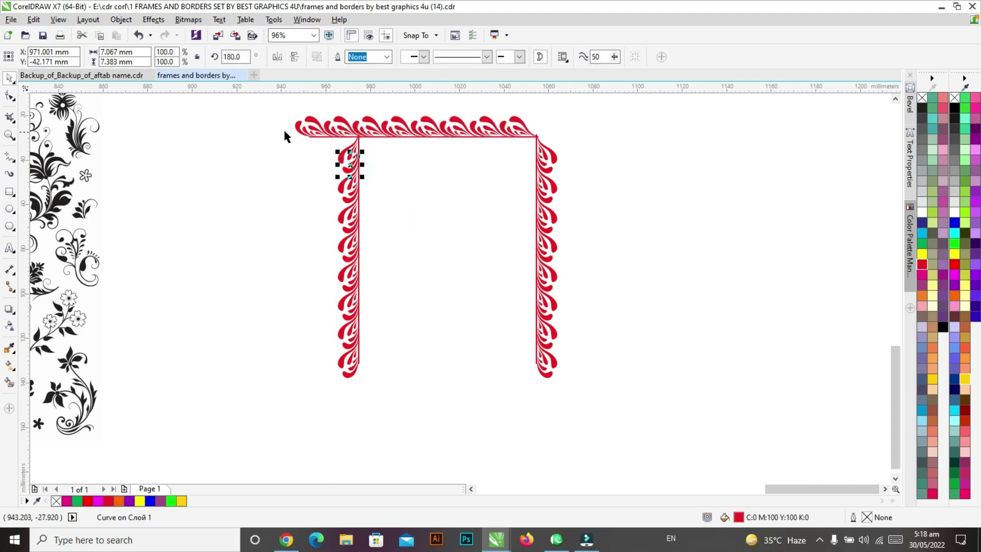
mouse_move(281, 131)
left_mouse_down()
mouse_move(377, 238)
mouse_move(378, 385)
left_mouse_up()
left_click_drag(341, 271, 291, 268)
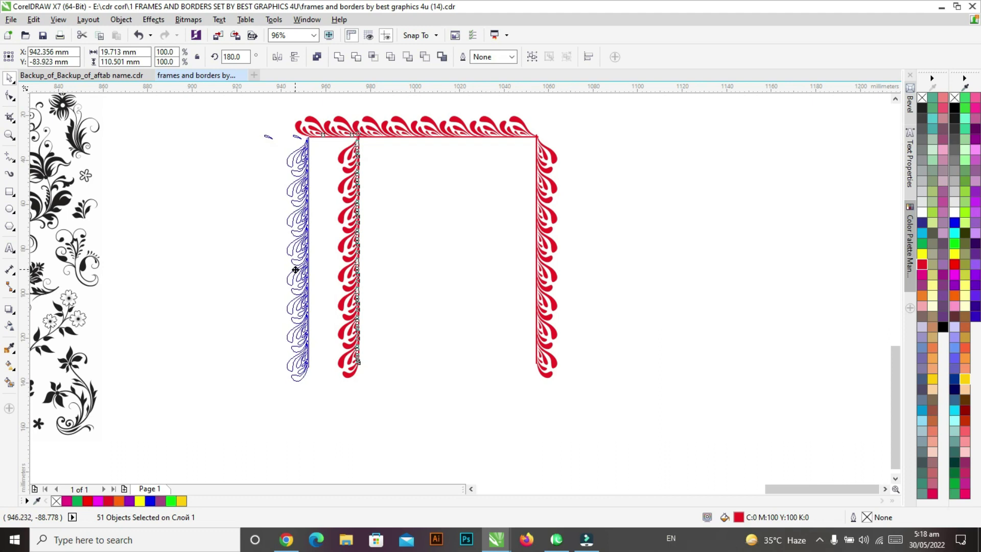
left_click_drag(291, 268, 295, 269)
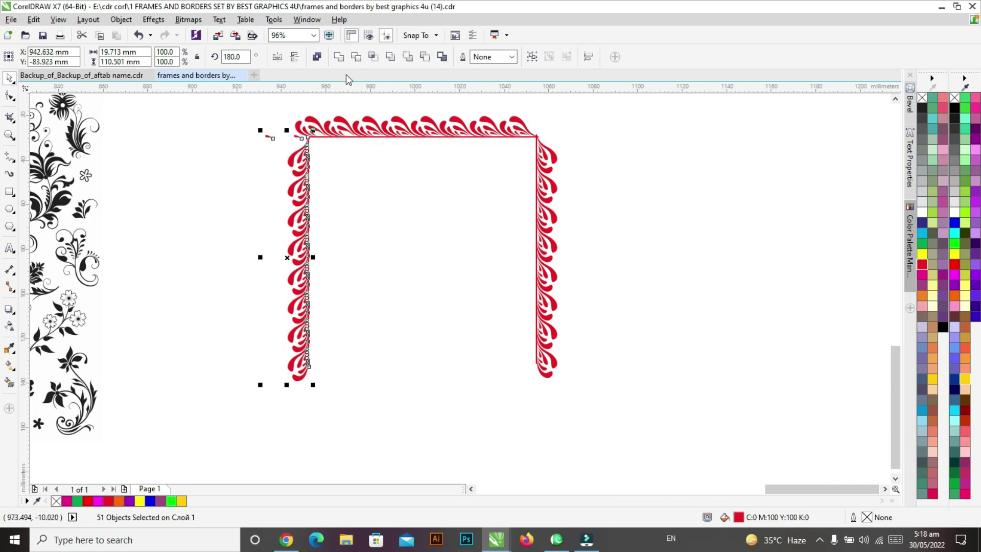
left_click(424, 228)
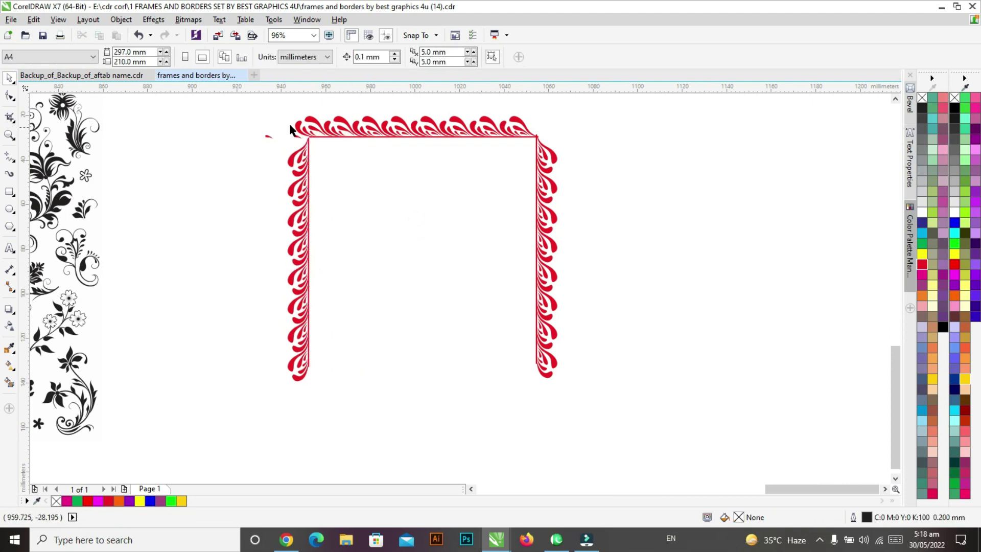
- Copy the top strip to the bottom edge and rotate it to 270° so scallops face down
left_click_drag(375, 127, 547, 138)
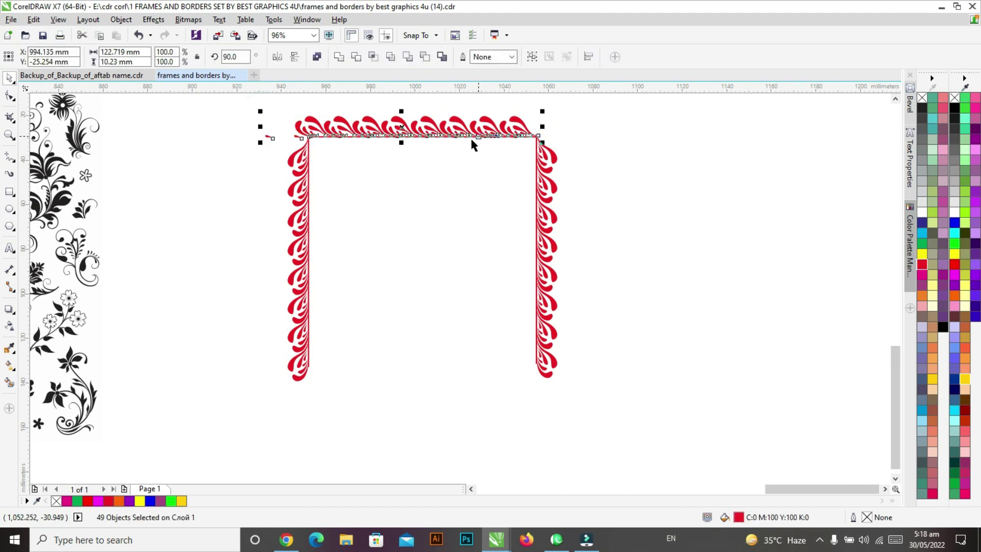
left_click_drag(461, 133, 466, 389)
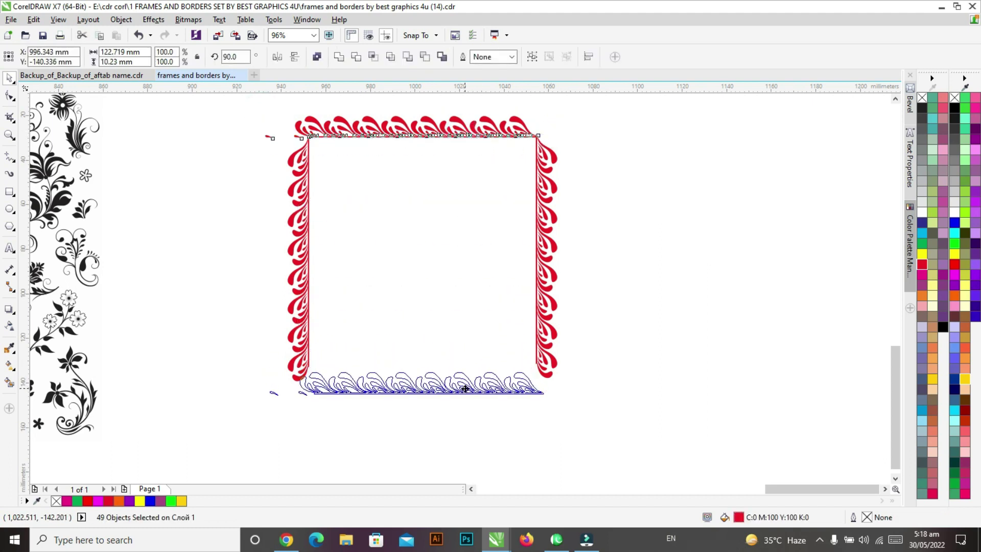
left_click_drag(466, 389, 493, 385)
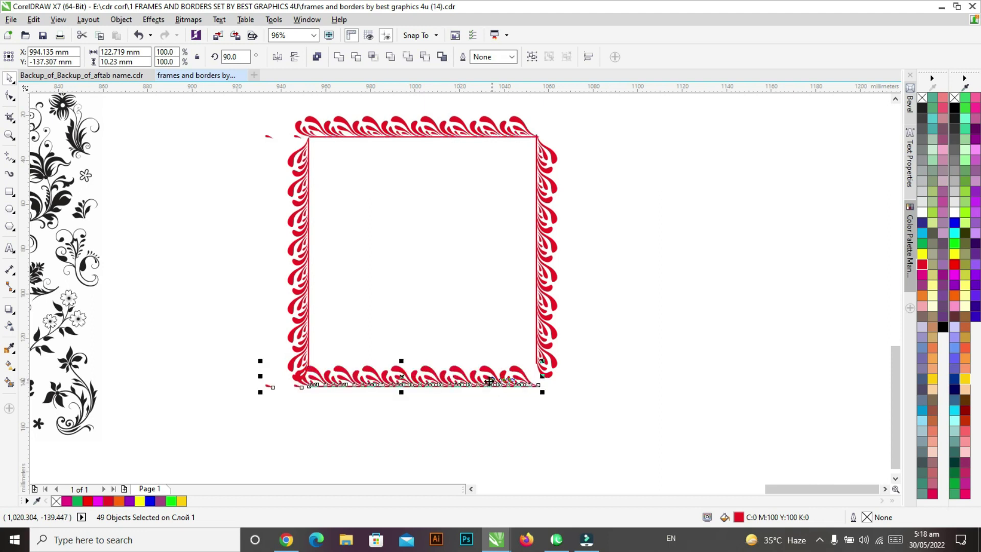
left_click(296, 56)
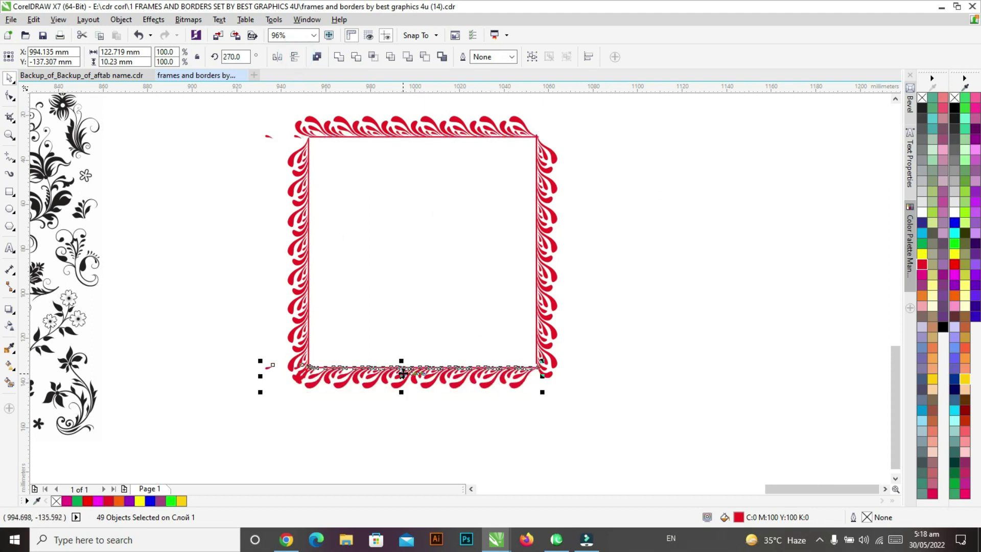
left_click(535, 434)
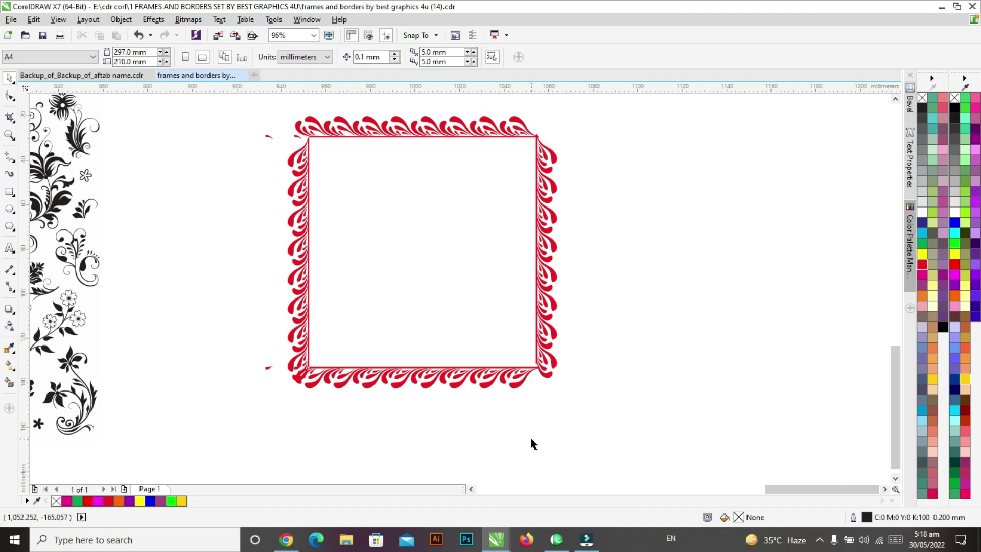
- Zoom into three ornament sheets in turn, returning to the full view after each
key("F4")
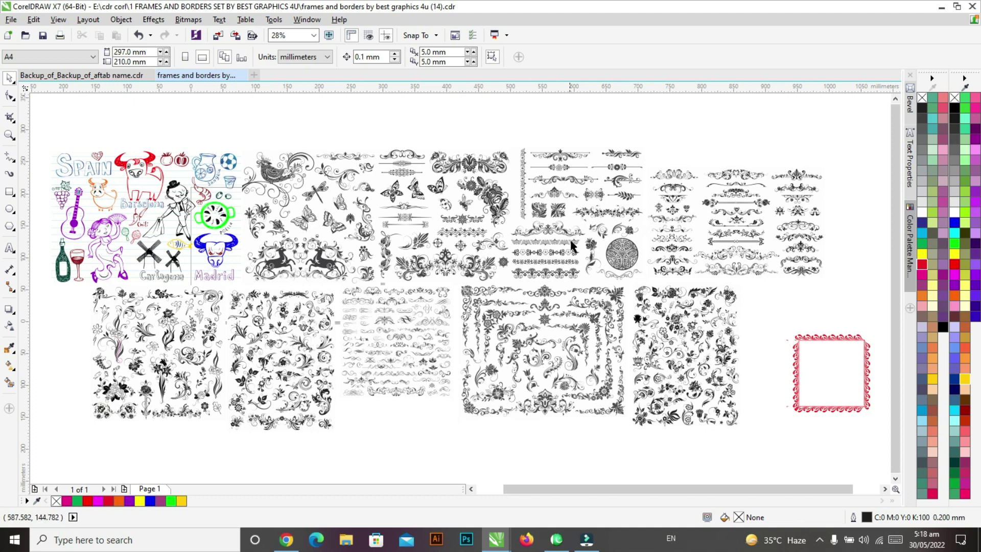
key("z")
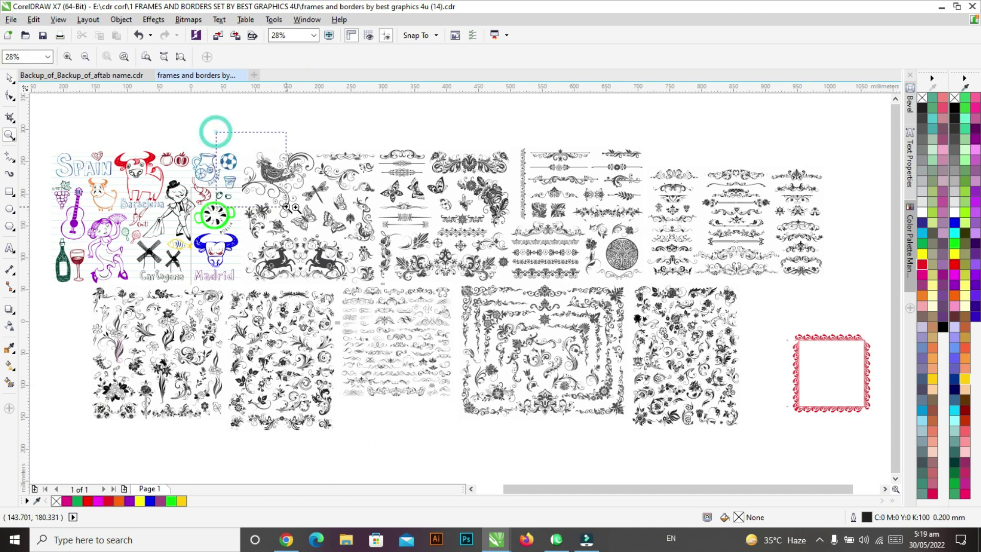
left_click_drag(217, 135, 302, 212)
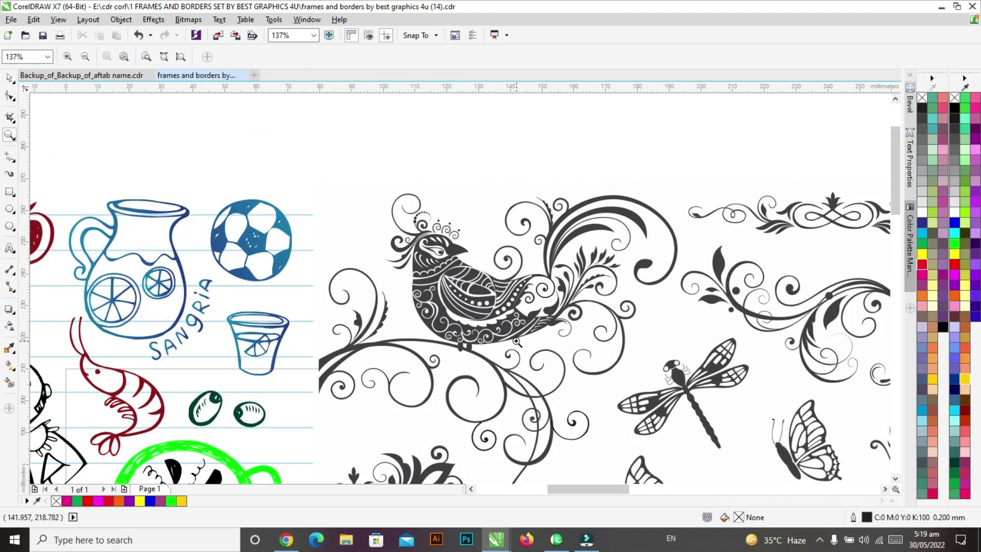
key("F4")
left_click_drag(238, 245, 361, 296)
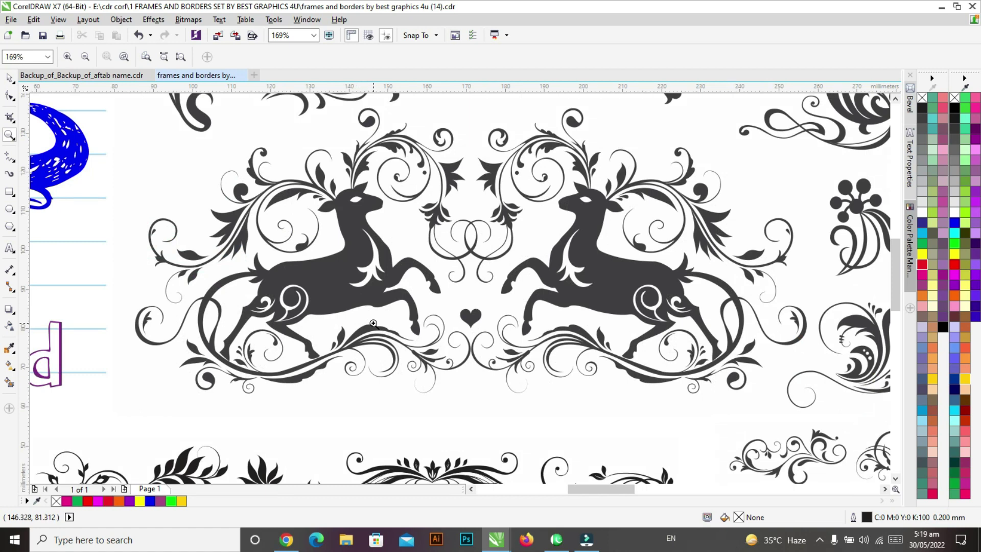
key("F4")
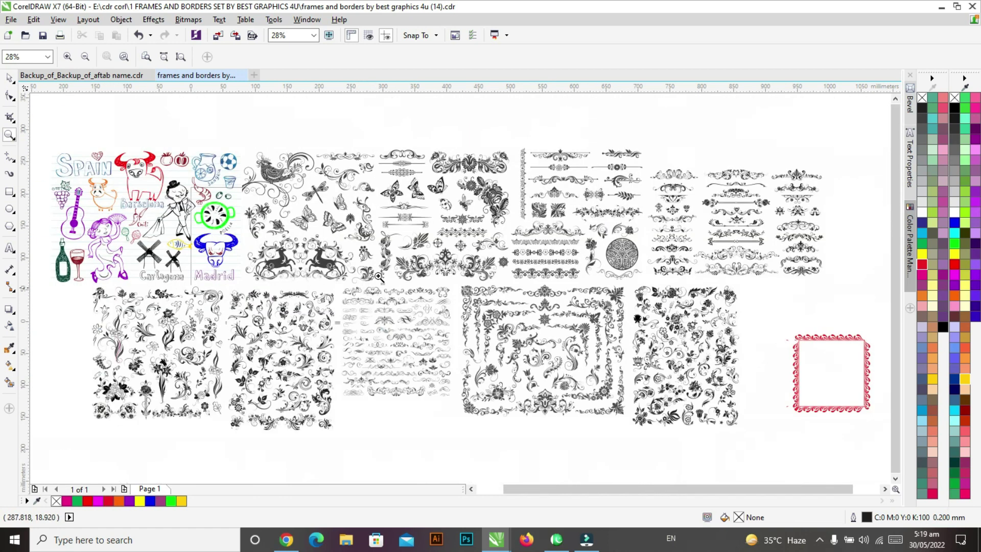
left_click_drag(371, 172, 427, 217)
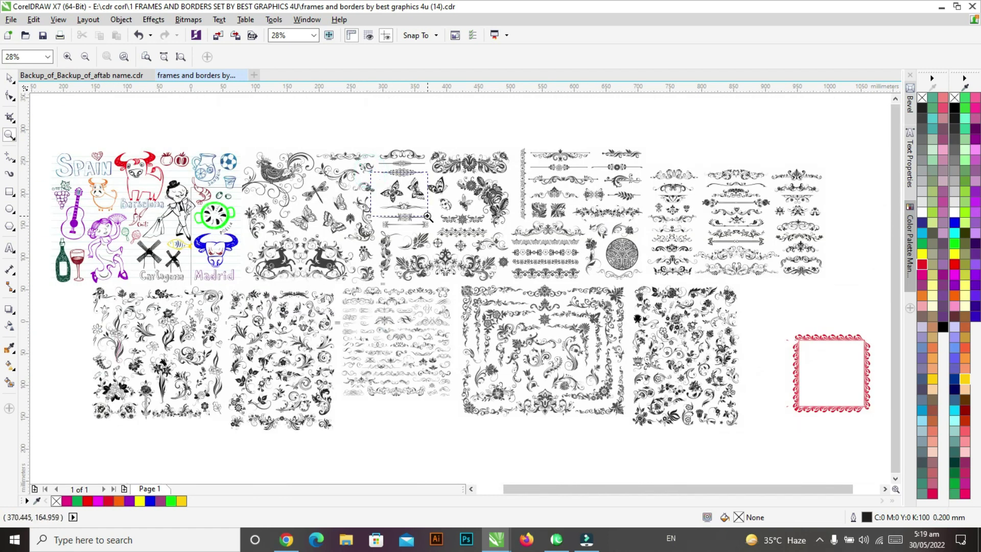
key("F4")
- Inspect the floral block, a lower sheet and the upper-right ornament sheet up close
left_click_drag(87, 284, 228, 416)
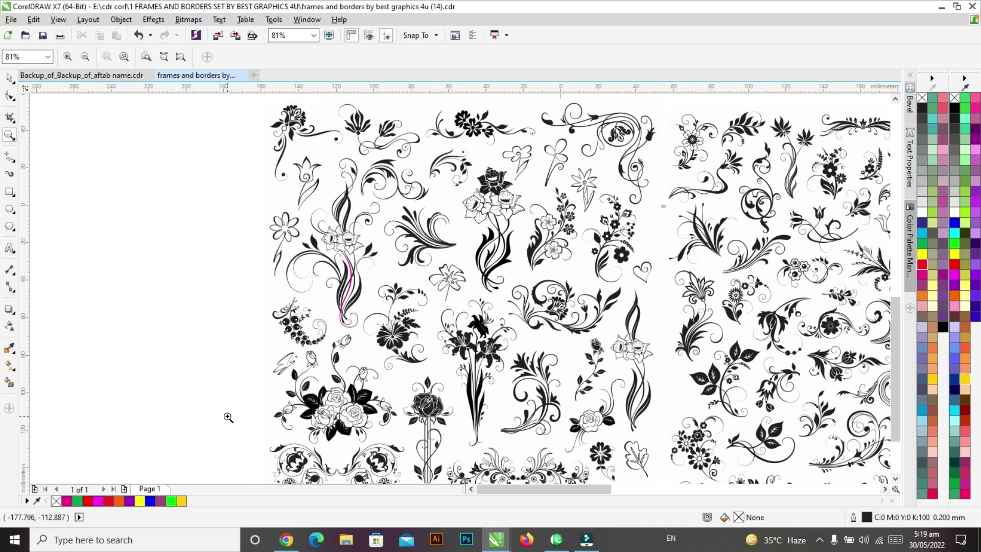
key("F4")
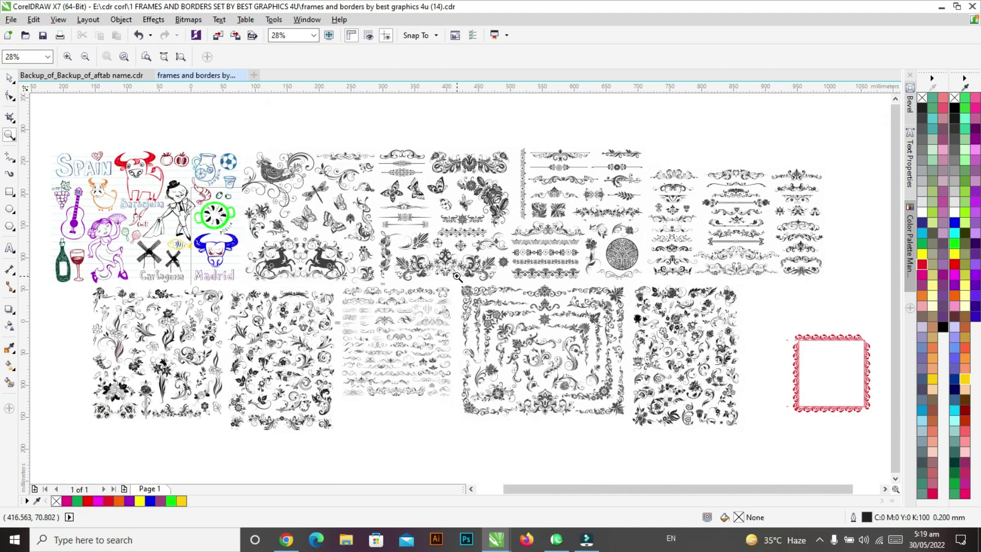
left_click_drag(457, 276, 628, 416)
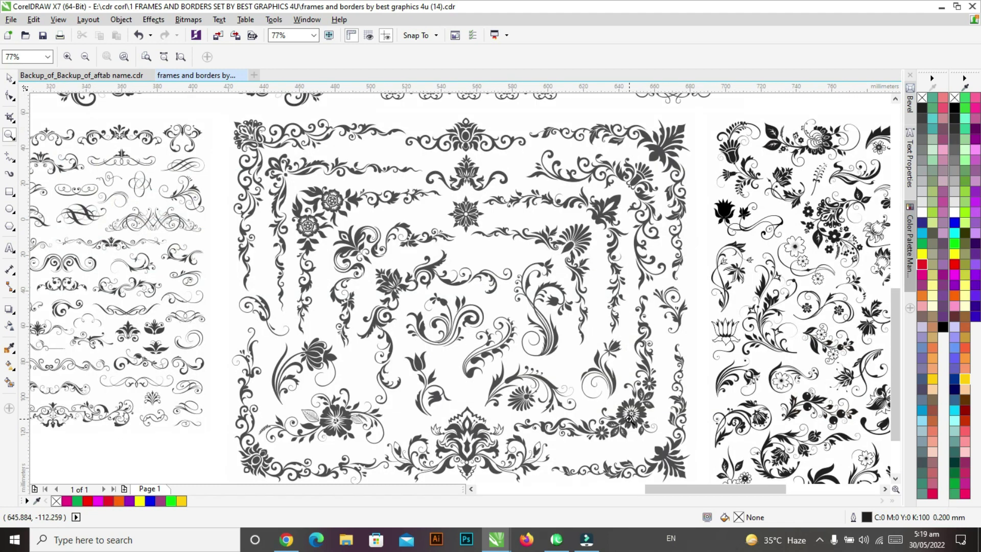
key("F4")
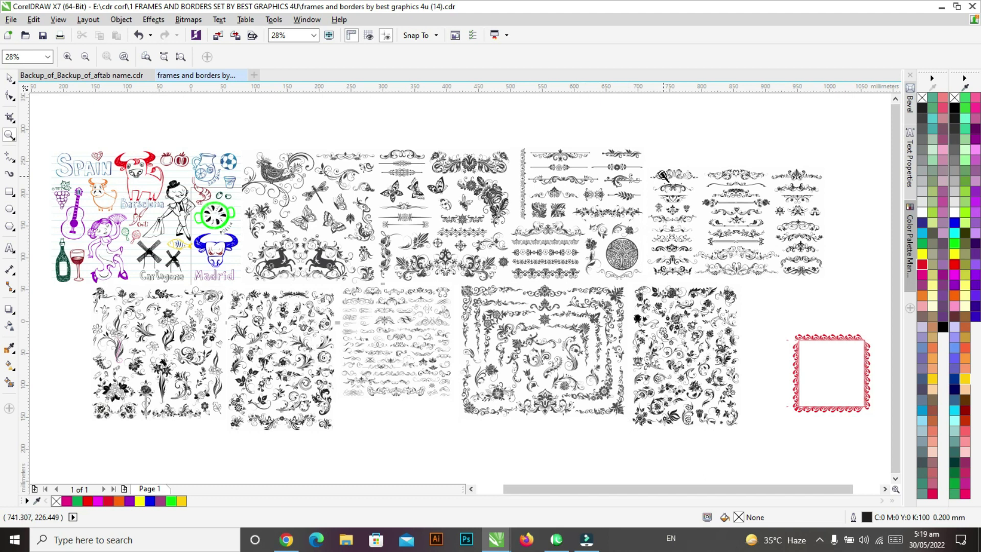
left_click_drag(654, 156, 822, 288)
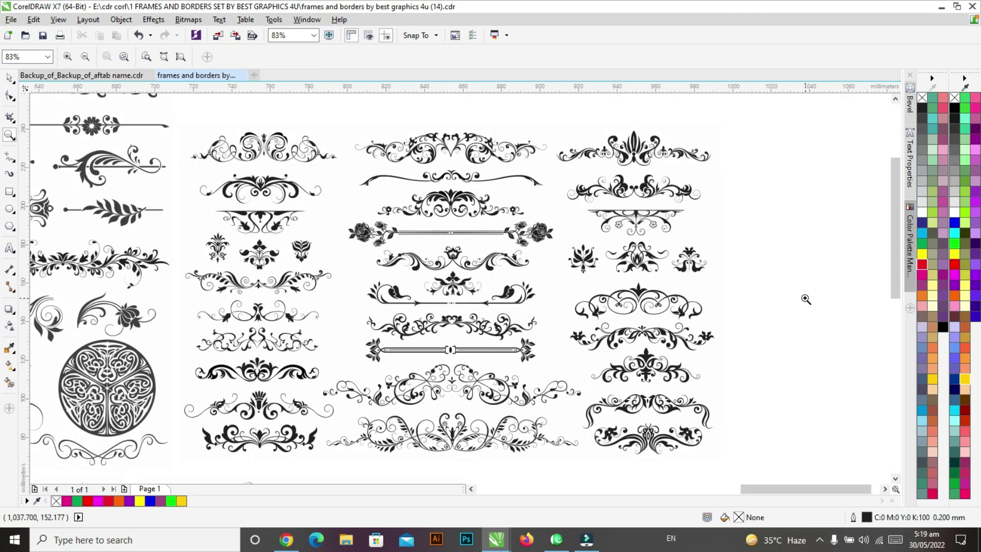
key("F4")
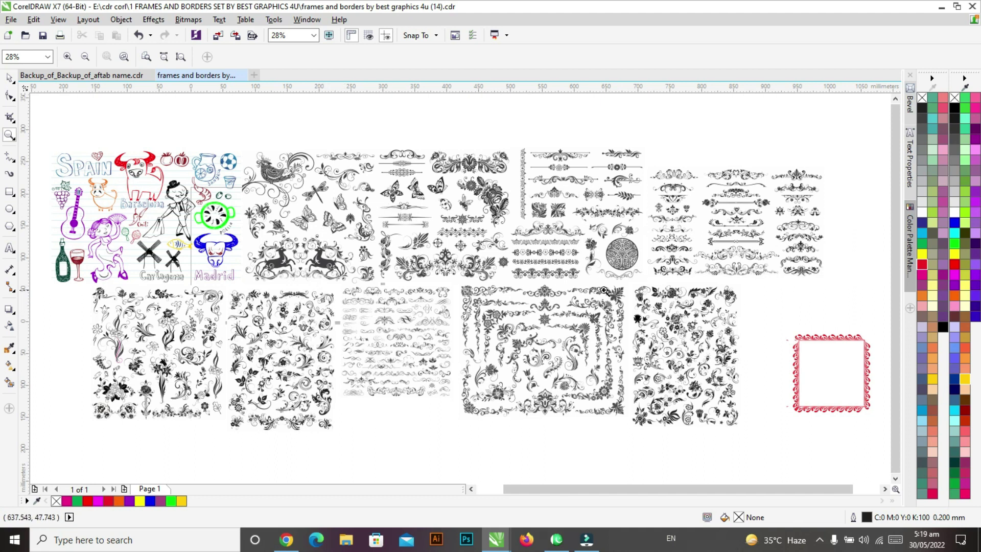
- Zoom far out to 2% until all artwork is a tiny cluster
right_click(486, 380)
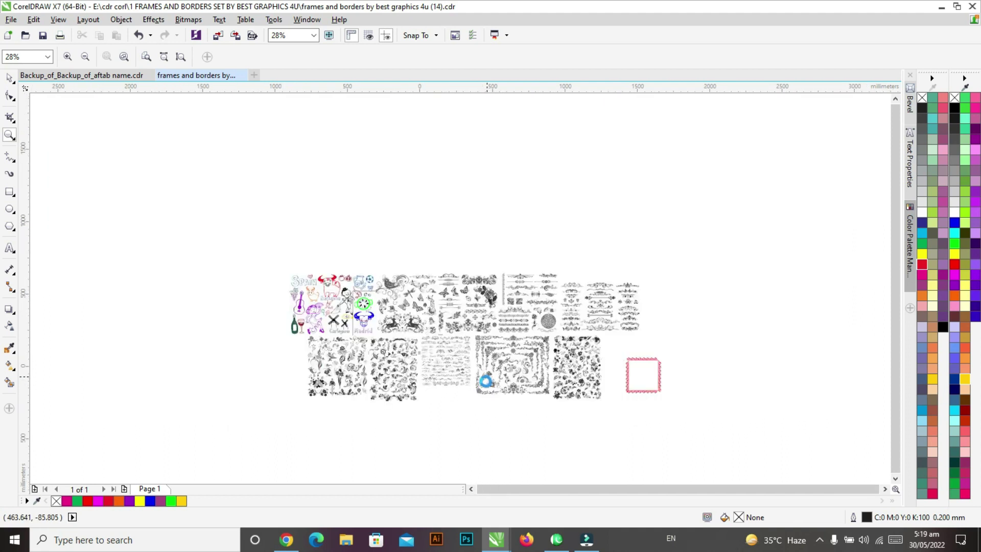
right_click(484, 381)
right_click(482, 373)
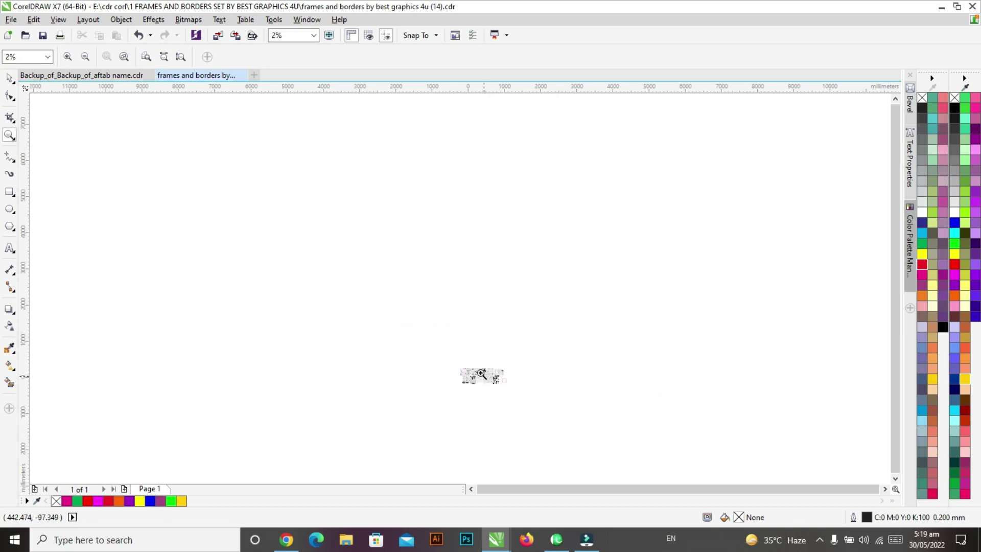